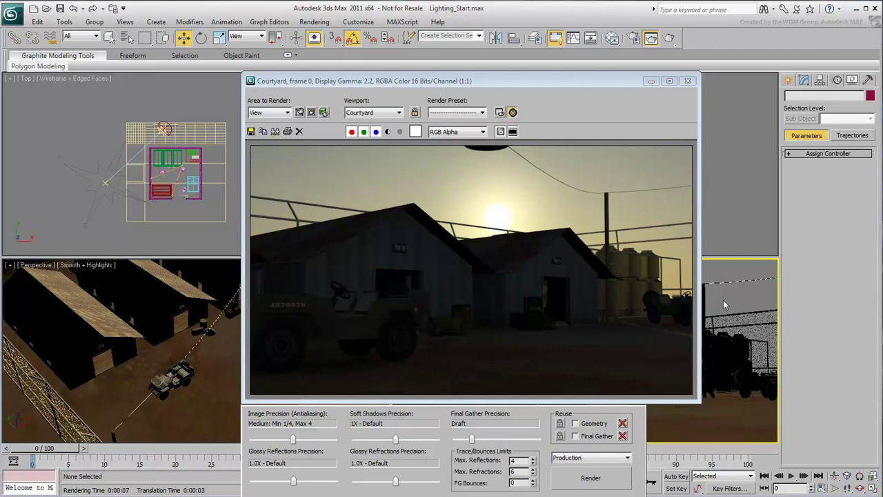
# Step: Close the rendered frame and delete the Daylight001 system from the courtyard scene
pyautogui.click(688, 81)
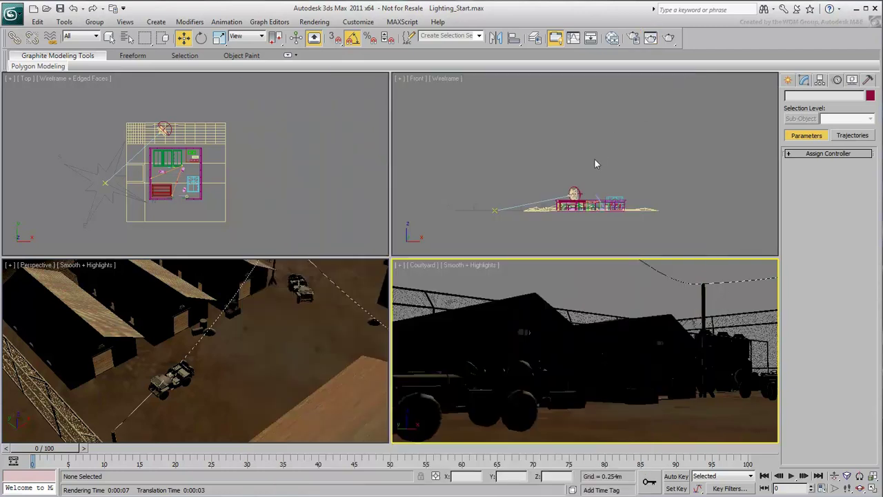
pyautogui.click(574, 192)
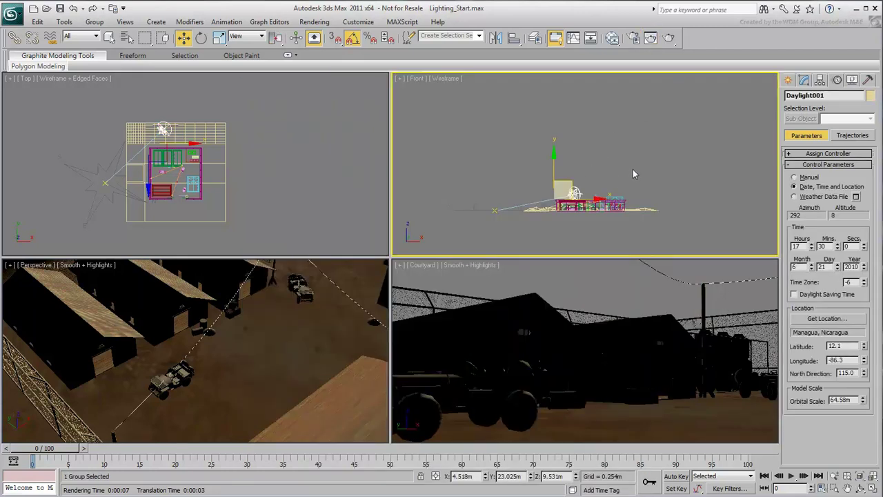
pyautogui.press('Delete')
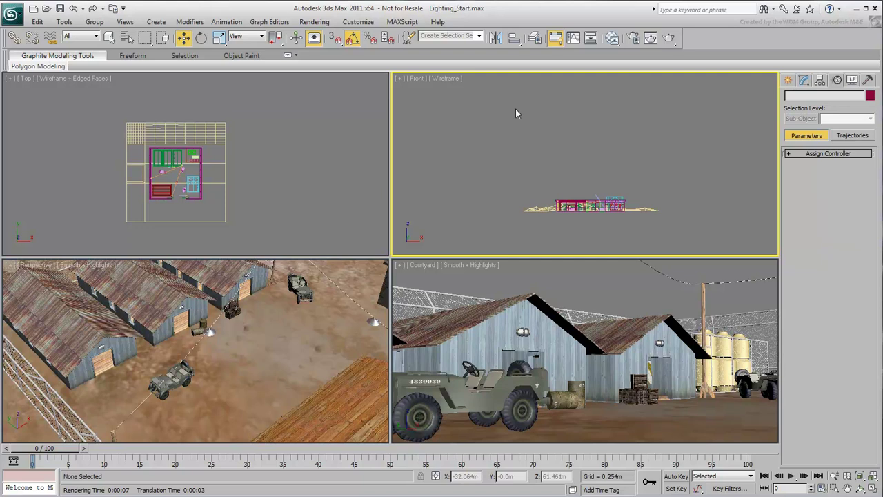
# Step: In Environment and Effects, clear the mr Physical Sky map and set exposure control to none
pyautogui.click(313, 22)
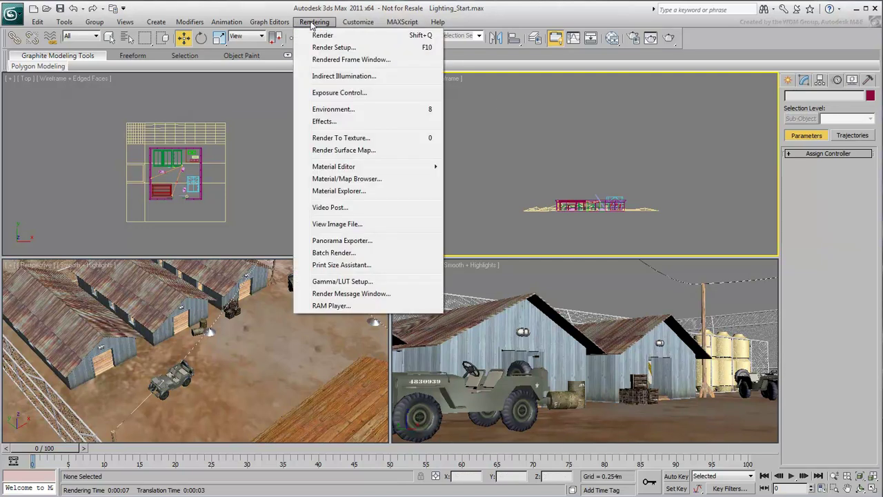
pyautogui.click(365, 112)
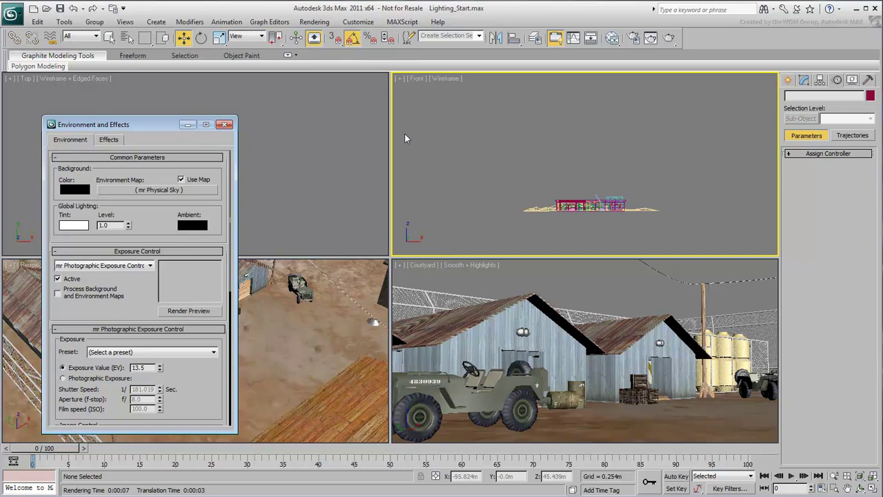
pyautogui.rightClick(180, 191)
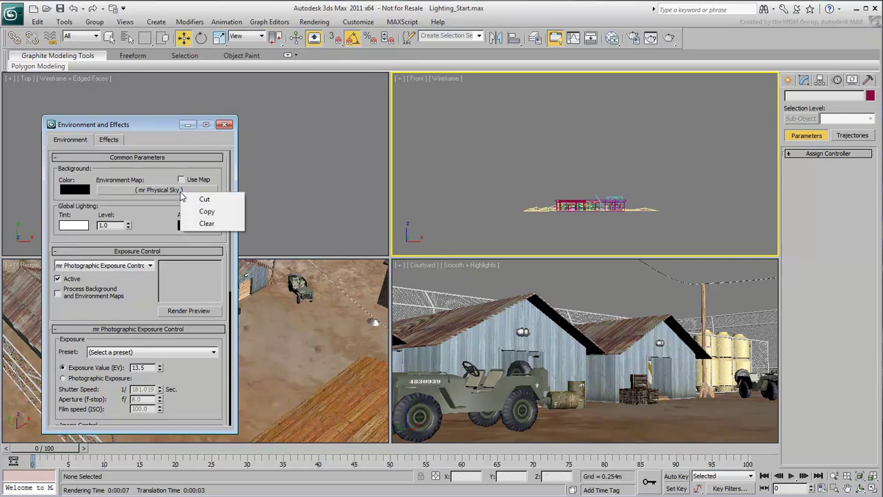
pyautogui.click(205, 222)
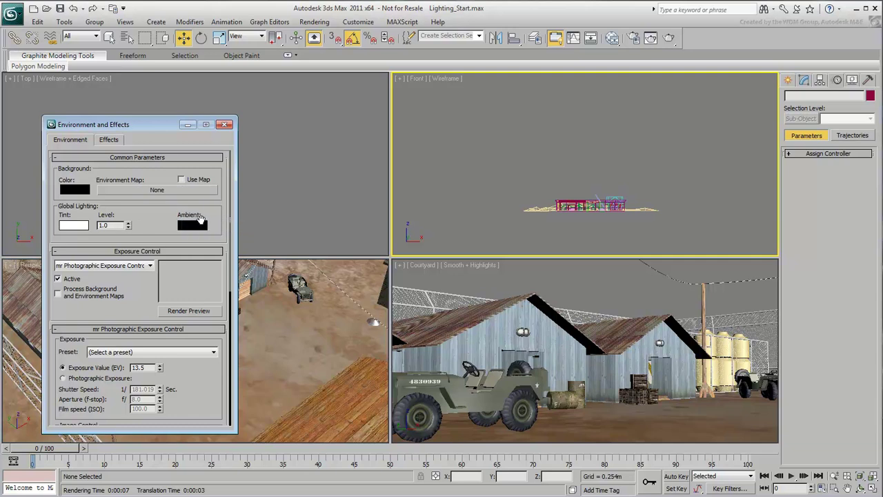
pyautogui.click(151, 266)
pyautogui.click(95, 276)
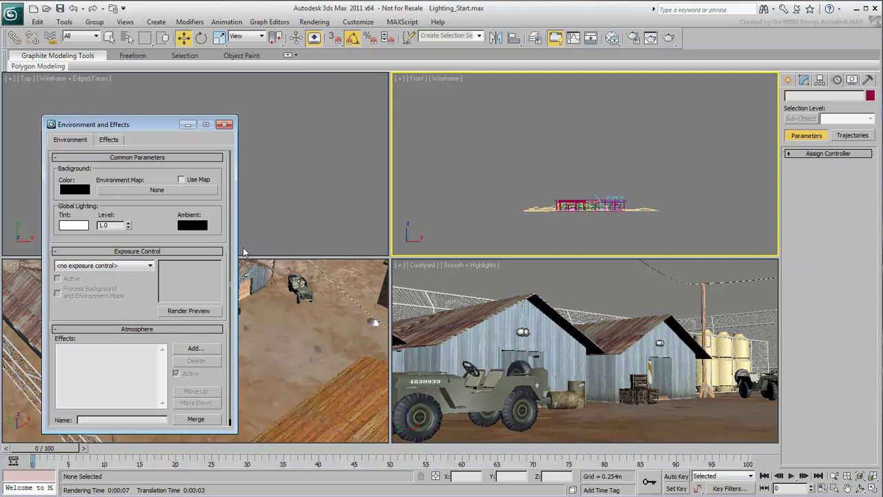
pyautogui.click(224, 124)
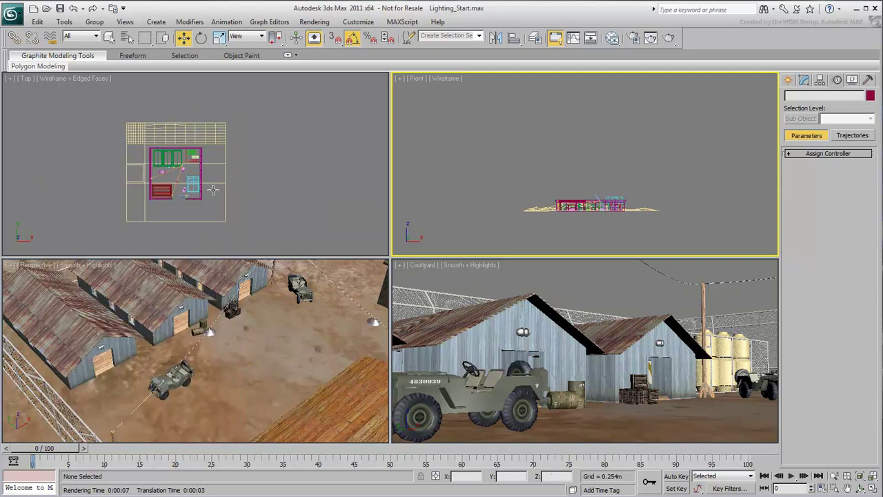
# Step: Start a photometric Free Light and accept mr Photographic Exposure Control at the prompt
pyautogui.scroll(10, 203, 187)
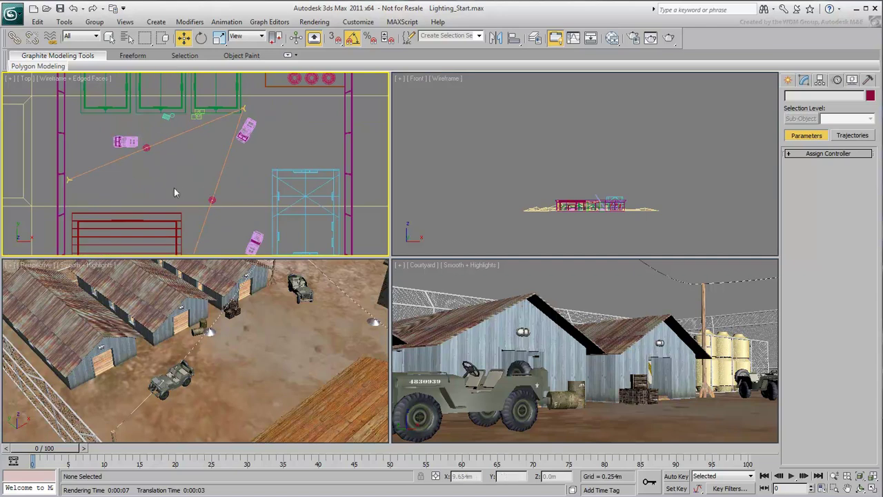
pyautogui.moveTo(176, 191); pyautogui.dragTo(188, 185, button='middle')
pyautogui.scroll(3, 188, 183)
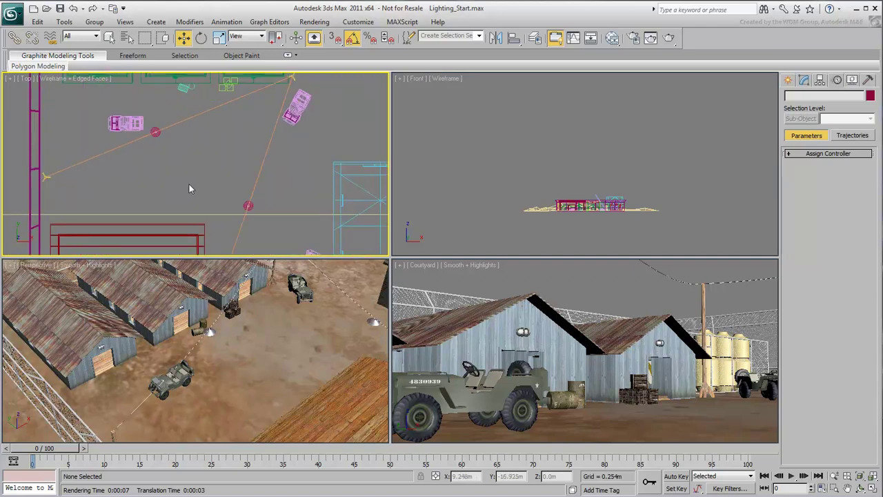
pyautogui.press('8')
pyautogui.click(788, 80)
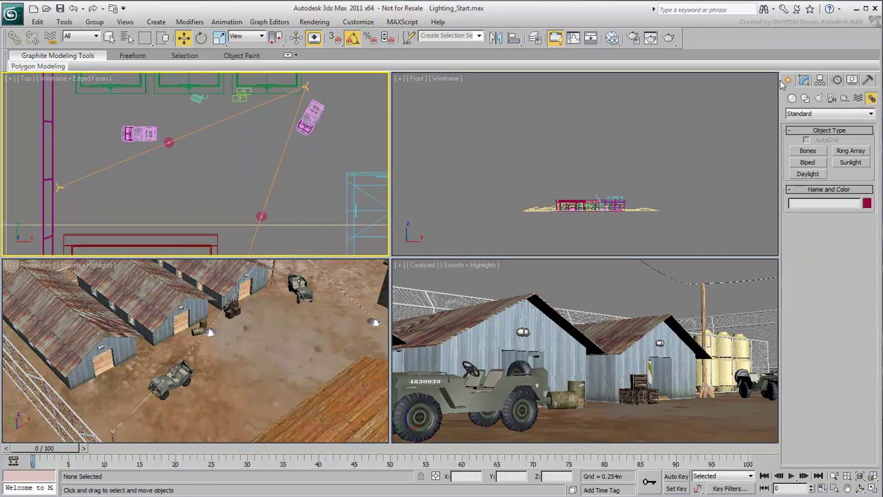
pyautogui.click(818, 98)
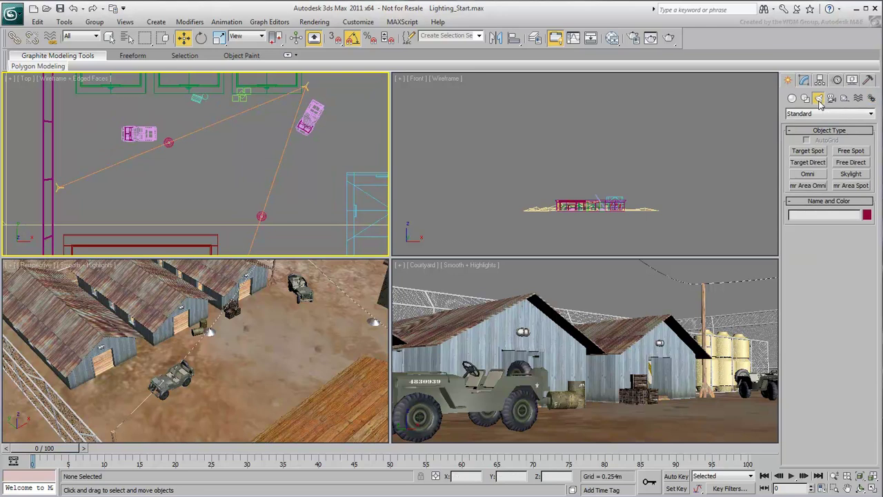
pyautogui.click(869, 113)
pyautogui.click(810, 124)
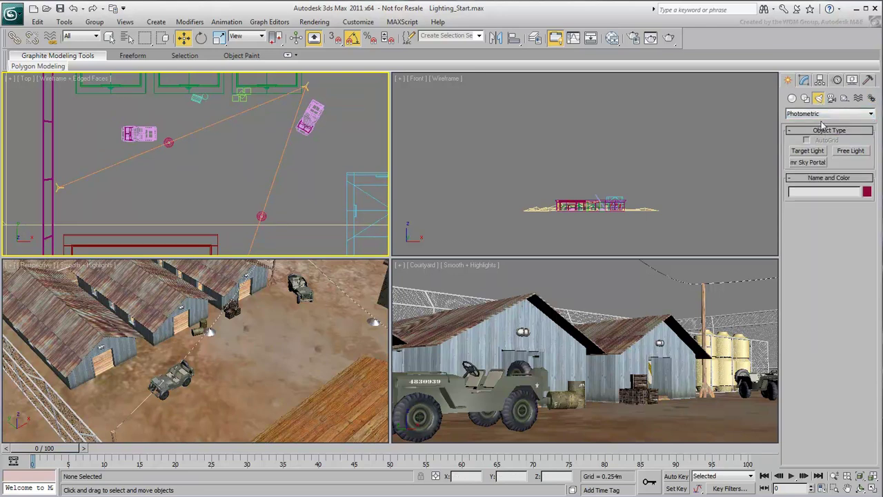
pyautogui.click(851, 151)
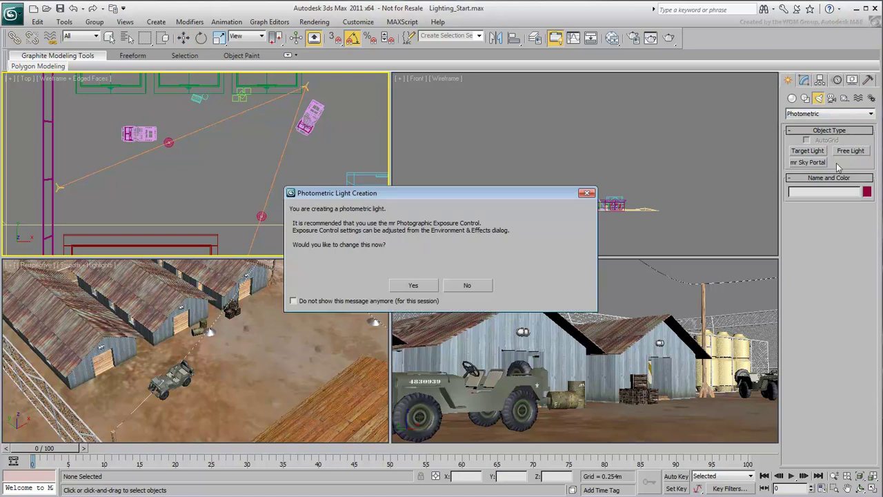
pyautogui.click(414, 286)
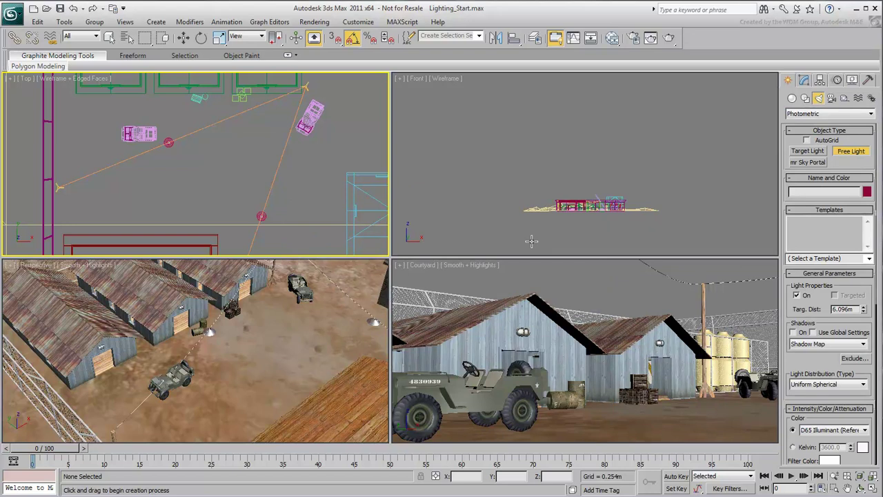
pyautogui.press('8')
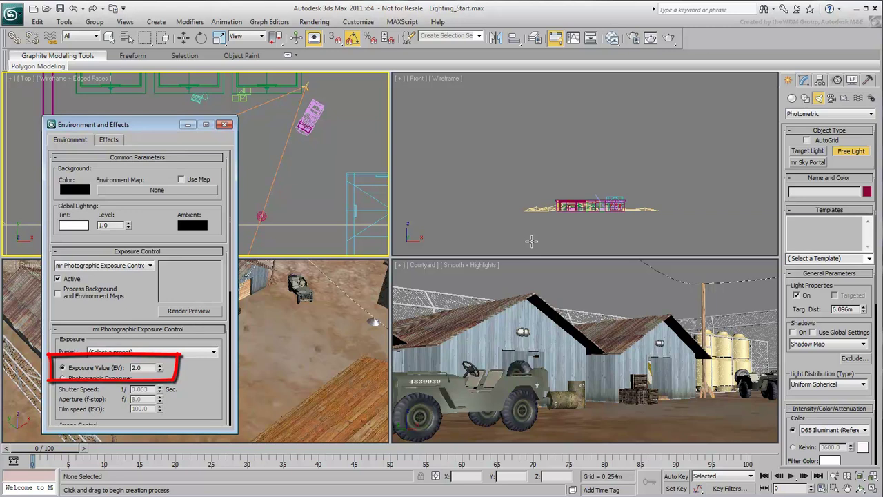
pyautogui.press('8')
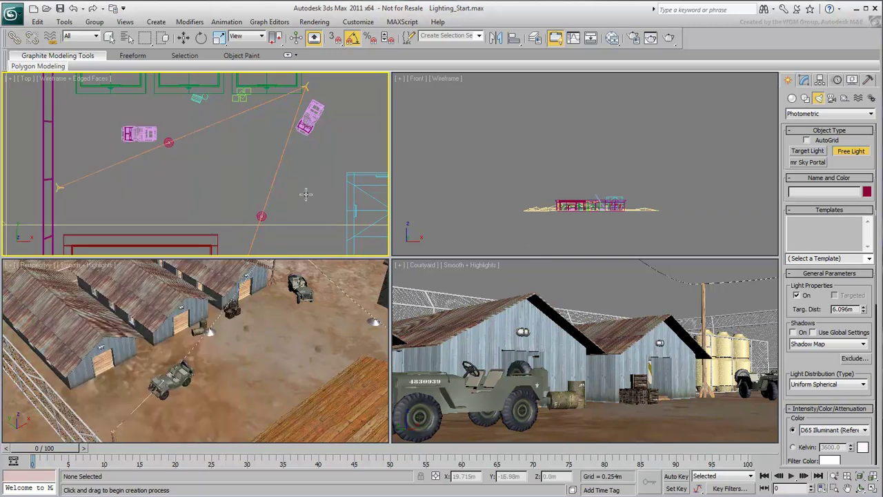
# Step: Place a free photometric light beside the jeep and raise it to 4.284 m under the shed roof
pyautogui.click(169, 142)
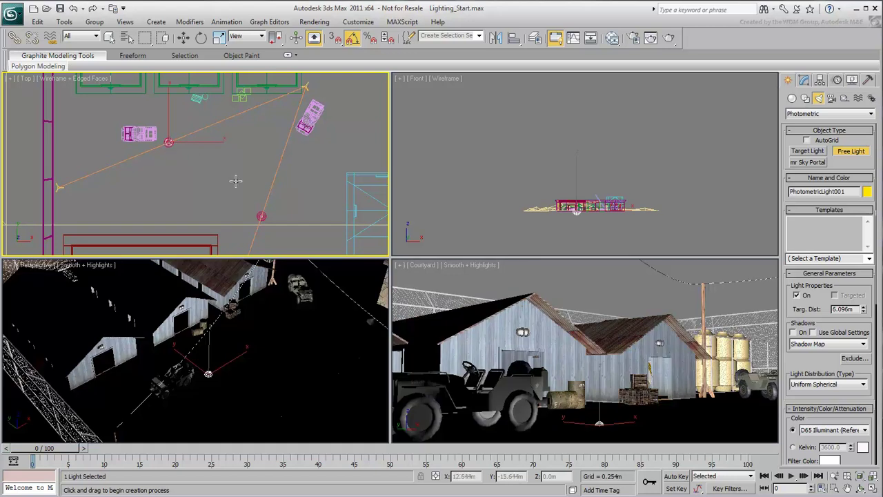
pyautogui.scroll(4, 572, 207)
pyautogui.scroll(8, 571, 207)
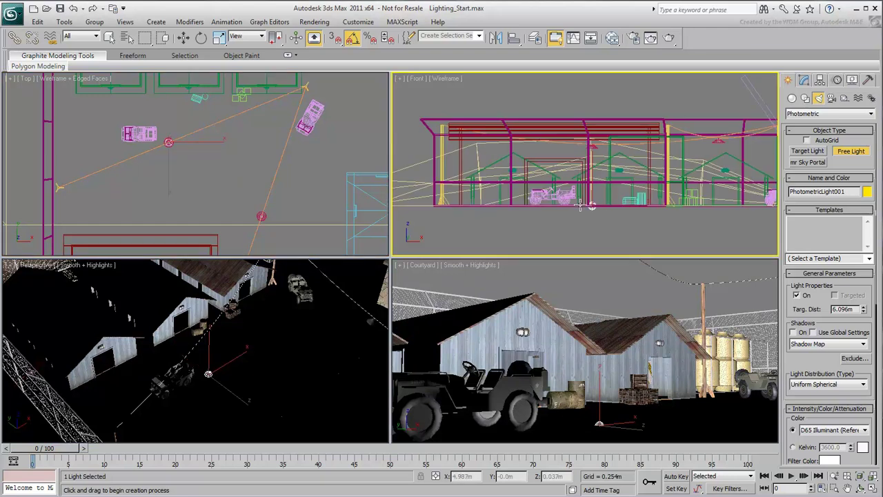
pyautogui.press('w')
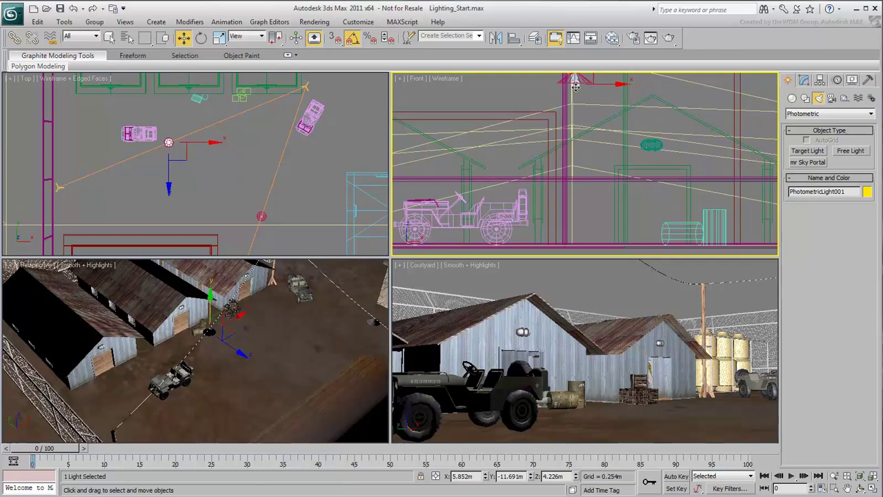
pyautogui.press('z')
pyautogui.scroll(3, 581, 206)
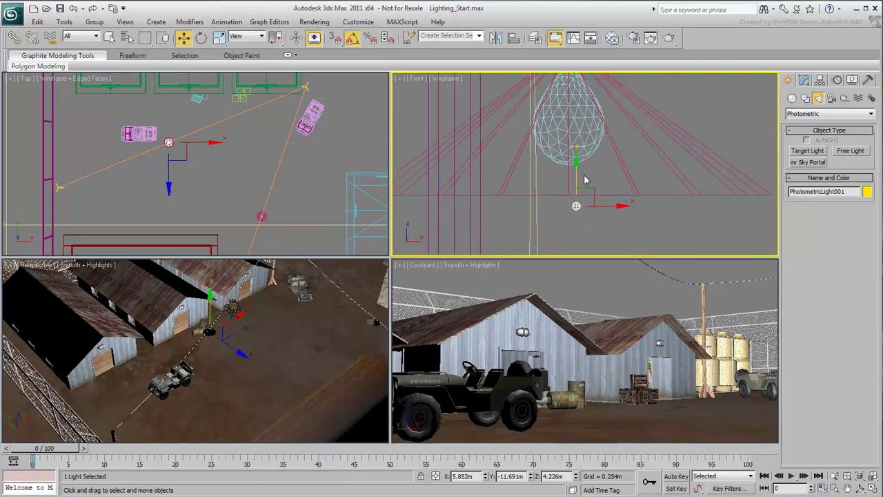
pyautogui.moveTo(585, 196); pyautogui.dragTo(583, 174)
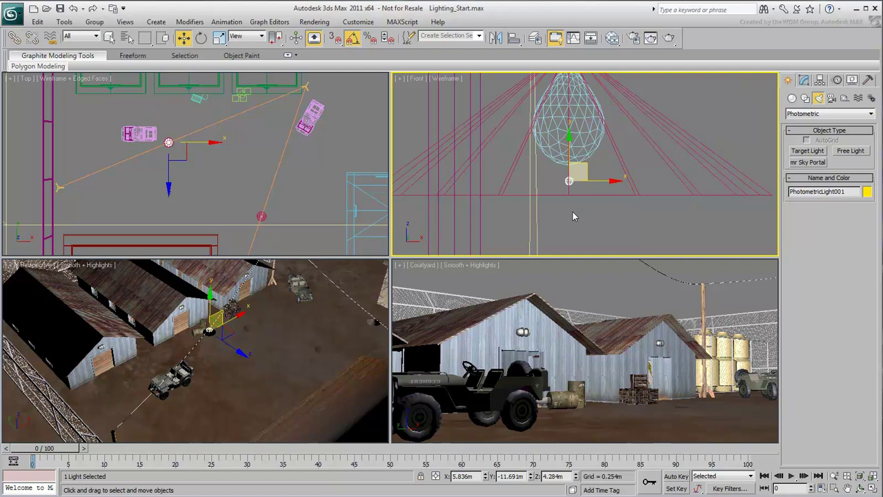
# Step: Shift-drag the light in the Top view to copy it further along the courtyard
pyautogui.scroll(-4, 573, 213)
pyautogui.moveTo(578, 187); pyautogui.dragTo(557, 167, button='middle')
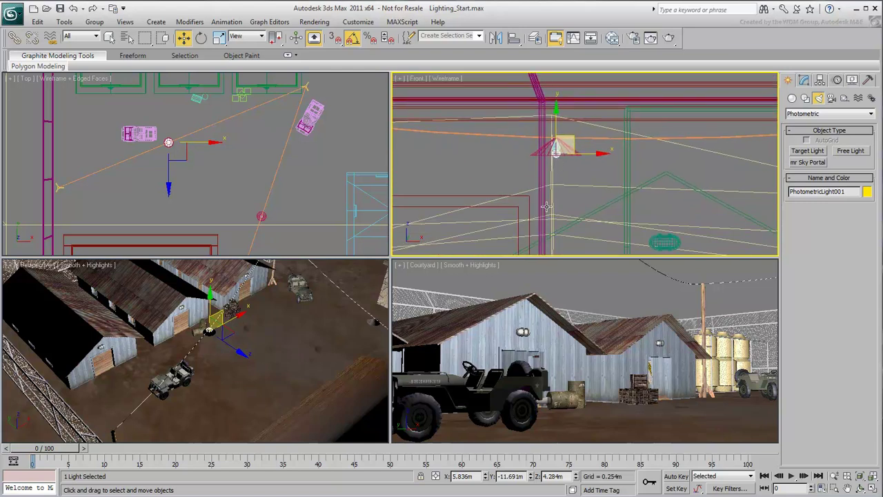
pyautogui.rightClick(211, 174)
pyautogui.moveTo(187, 136)
pyautogui.keyDown('shift'); pyautogui.mouseDown()
pyautogui.moveTo(276, 193)
pyautogui.moveTo(276, 202)
pyautogui.mouseUp(); pyautogui.keyUp('shift')
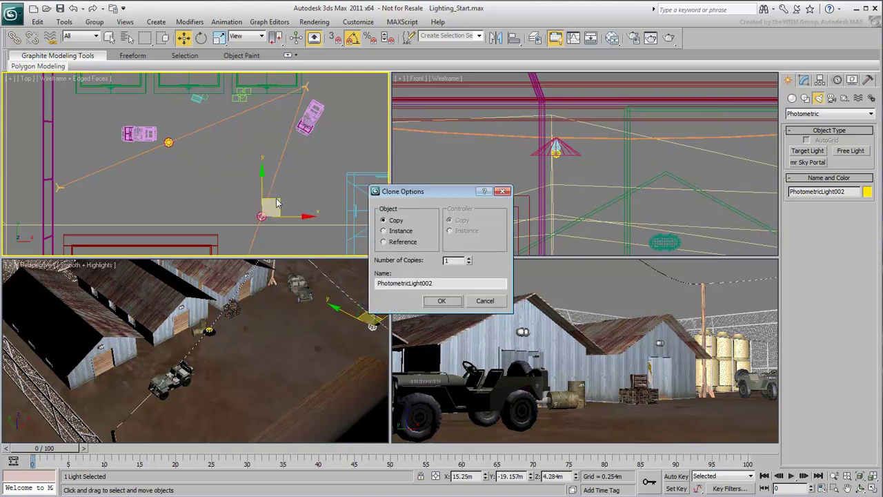
# Step: Make the copy an instance and raise PhotometricLight002 to 4.72 m under the second courtyard lamp
pyautogui.click(384, 230)
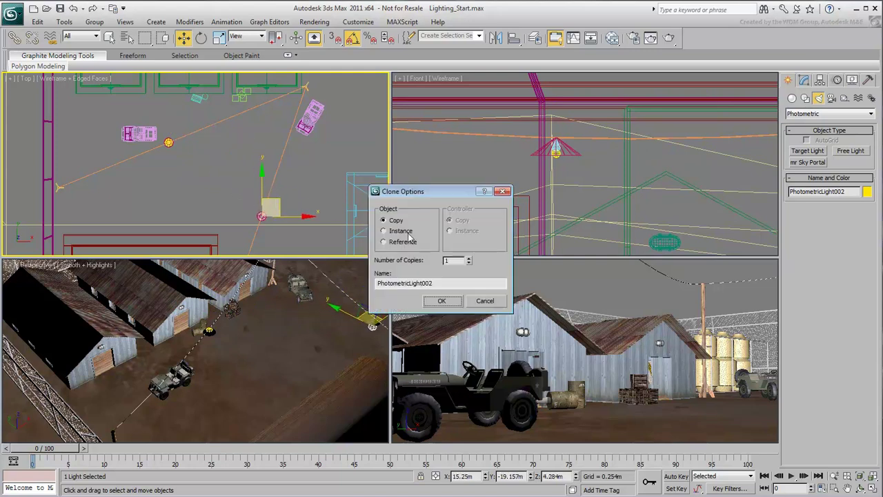
pyautogui.click(441, 301)
pyautogui.scroll(-3, 536, 195)
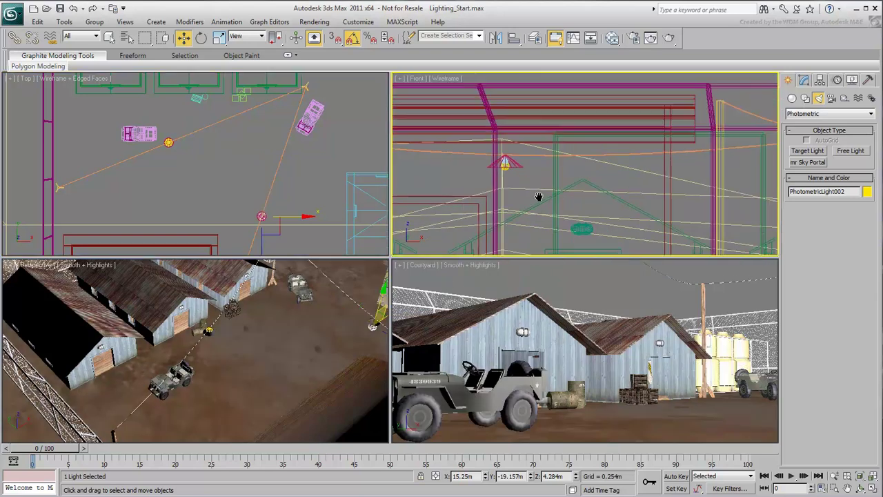
pyautogui.moveTo(536, 195); pyautogui.dragTo(599, 181, button='middle')
pyautogui.scroll(6, 599, 181)
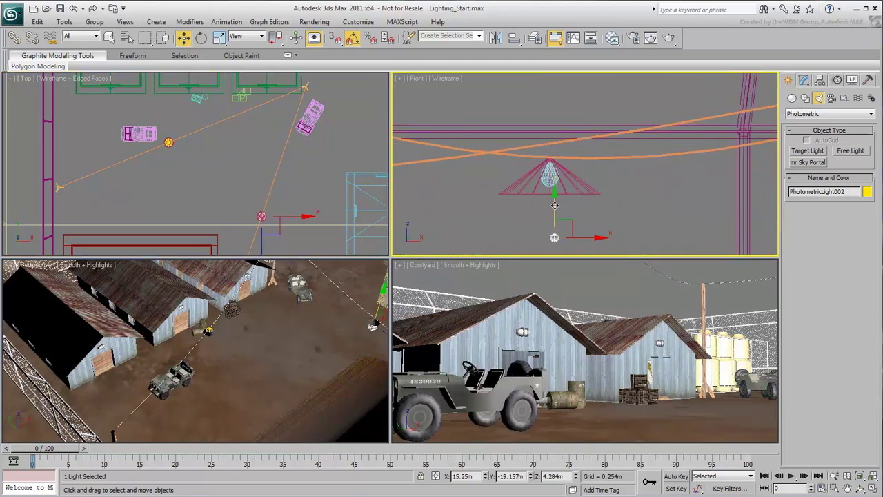
pyautogui.moveTo(585, 200); pyautogui.dragTo(580, 155)
pyautogui.scroll(3, 566, 167)
pyautogui.scroll(2, 565, 167)
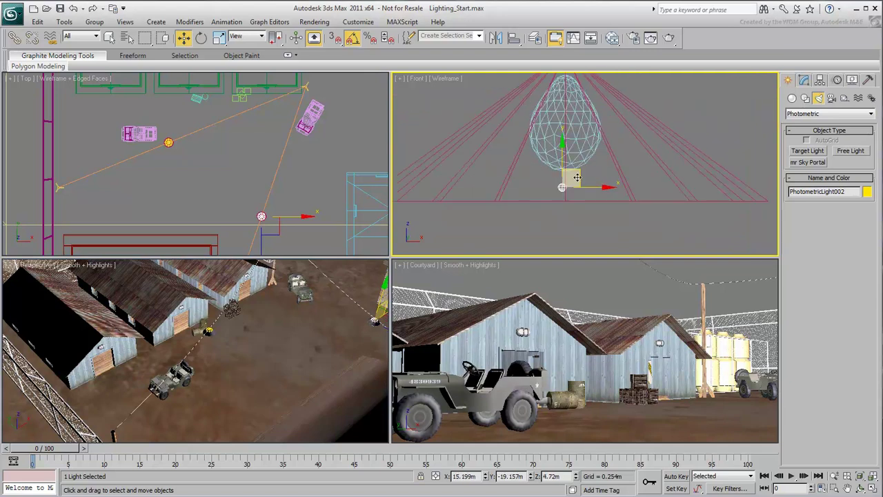
pyautogui.scroll(-6, 574, 189)
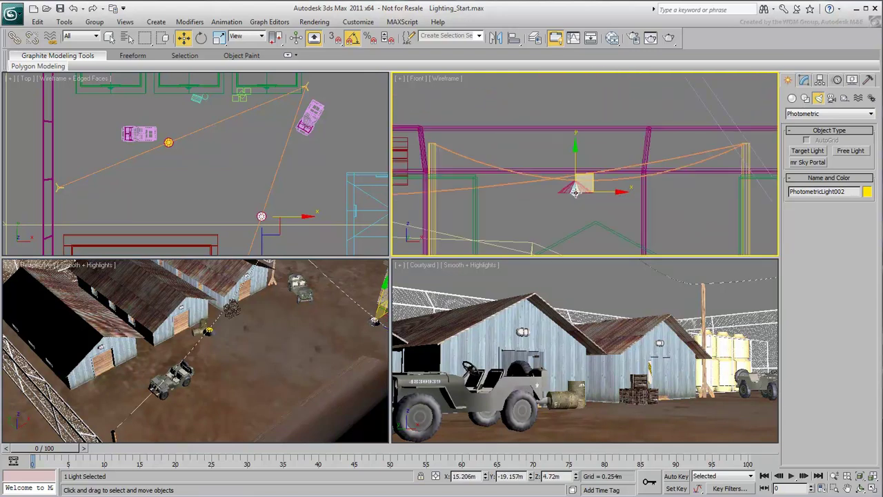
pyautogui.scroll(-2, 605, 172)
pyautogui.moveTo(585, 173); pyautogui.dragTo(605, 156, button='middle')
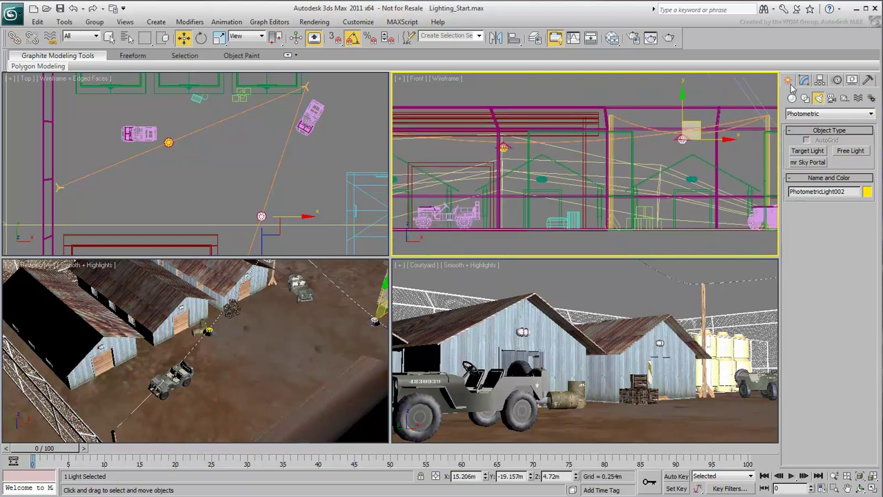
# Step: Apply the Street 400W Lamp (web) template to PhotometricLight002 in the Modify panel
pyautogui.click(803, 80)
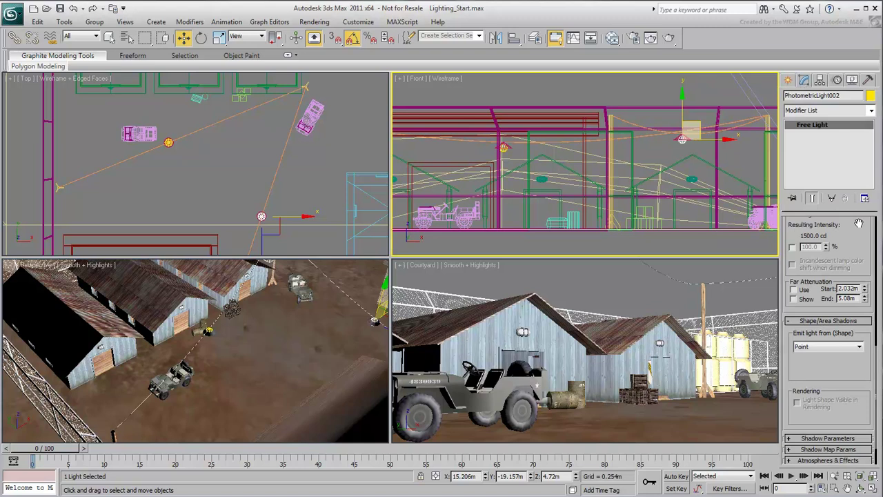
pyautogui.scroll(5, 858, 223)
pyautogui.click(863, 412)
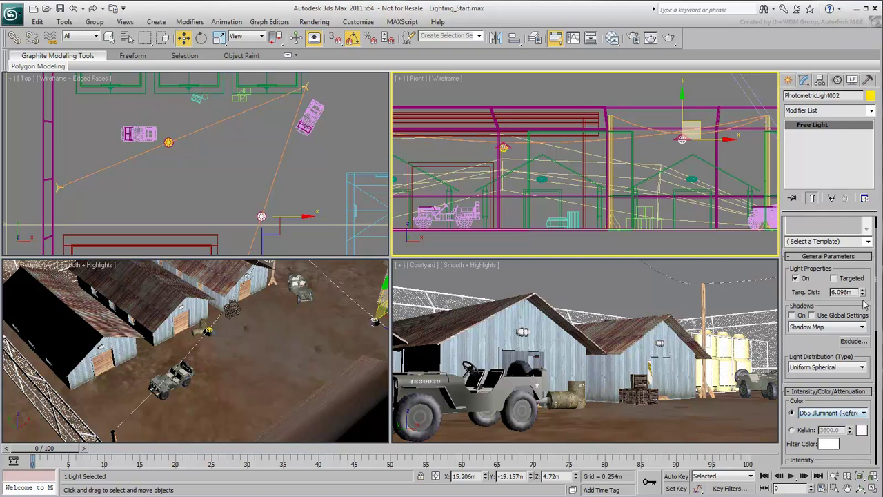
pyautogui.click(868, 241)
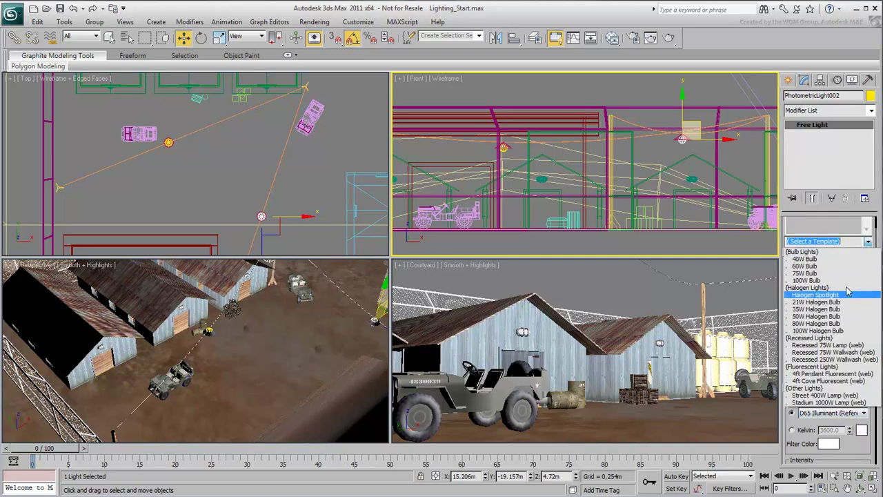
pyautogui.click(839, 396)
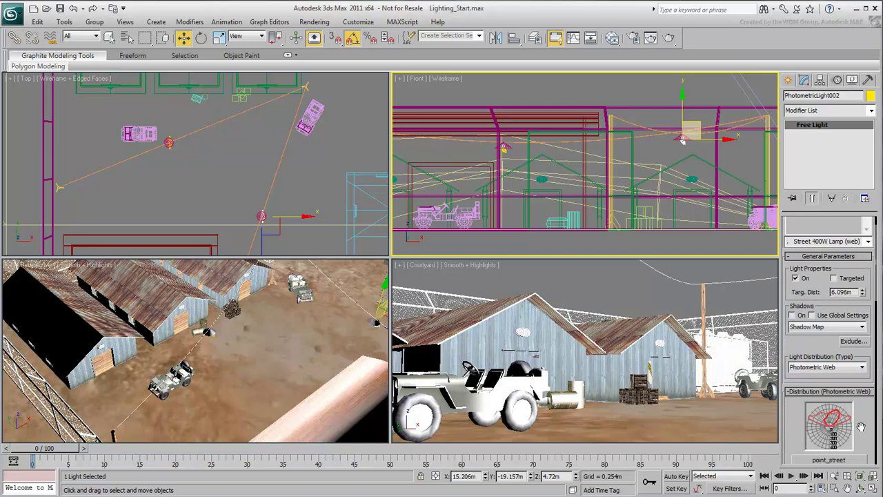
pyautogui.moveTo(863, 428); pyautogui.dragTo(866, 348)
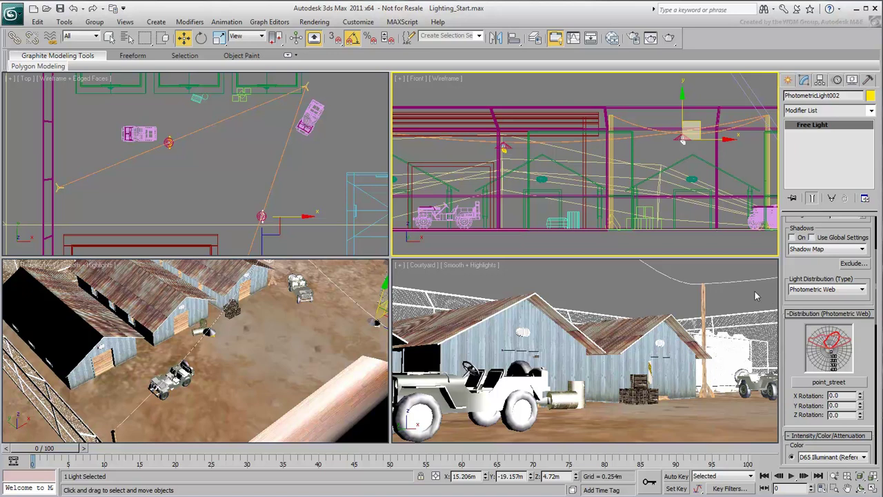
# Step: Set the street light colour to Incandescent filament lamp after briefly testing a Kelvin temperature
pyautogui.moveTo(866, 348); pyautogui.dragTo(875, 207)
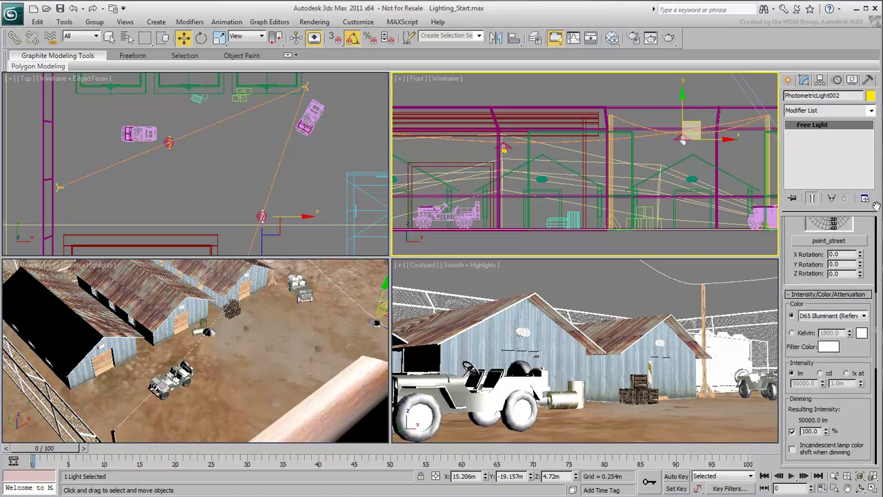
pyautogui.click(863, 316)
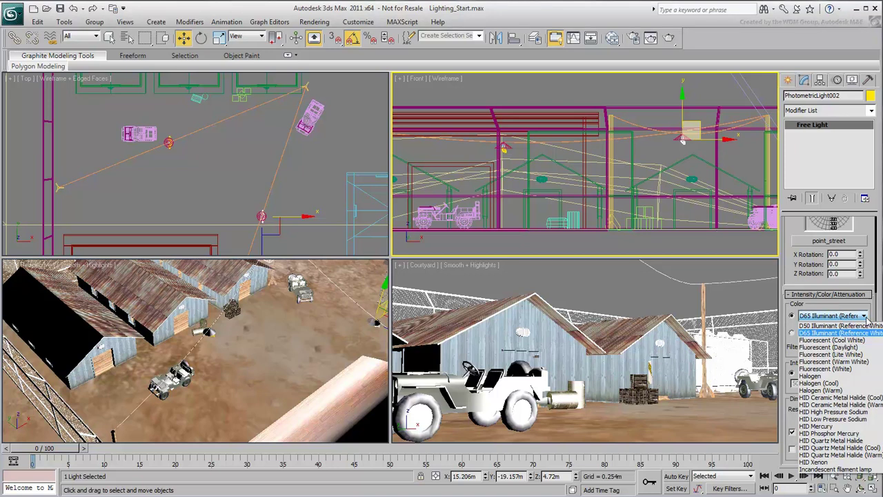
pyautogui.click(852, 471)
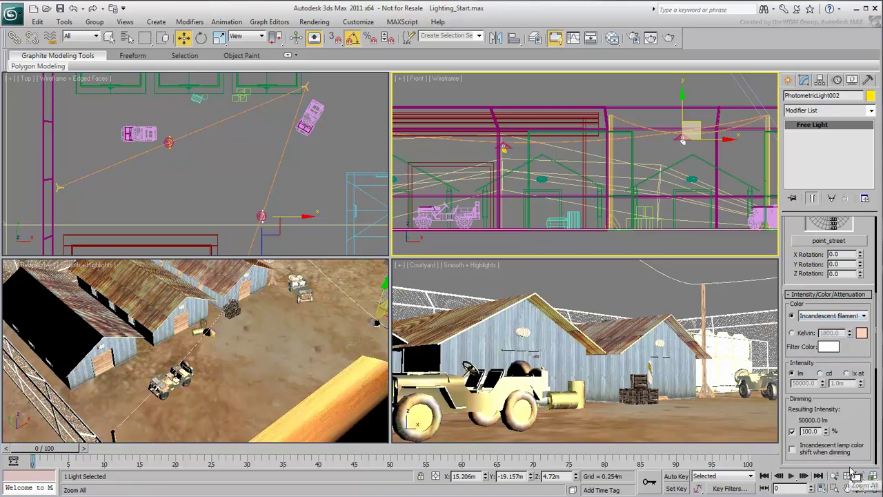
pyautogui.click(792, 333)
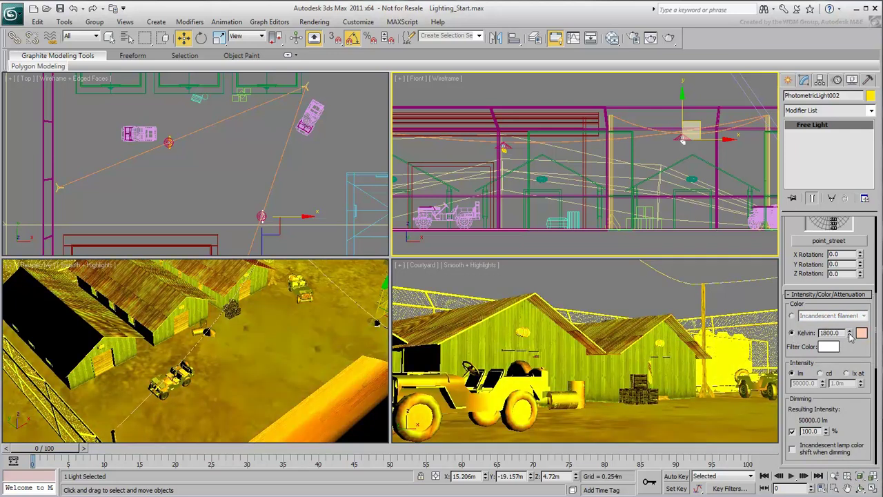
pyautogui.moveTo(850, 335)
pyautogui.mouseDown()
pyautogui.moveTo(851, 391)
pyautogui.moveTo(859, 71)
pyautogui.moveTo(867, 49)
pyautogui.mouseUp()
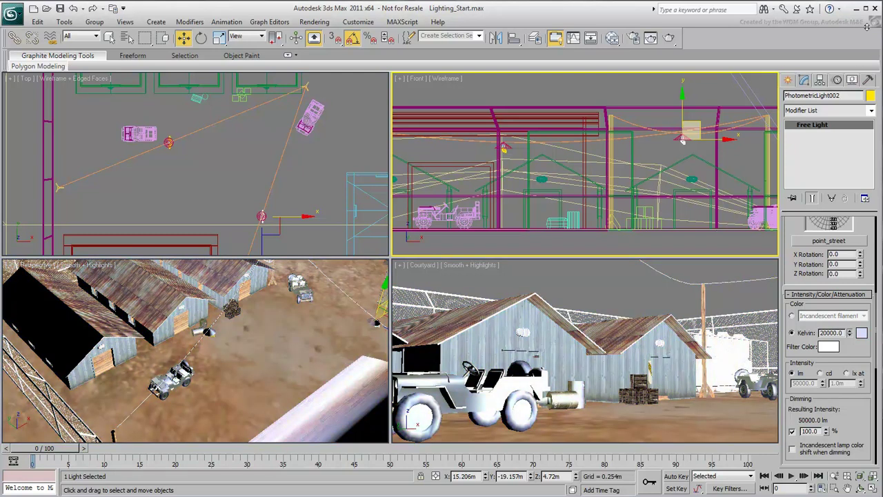
pyautogui.rightClick(867, 26)
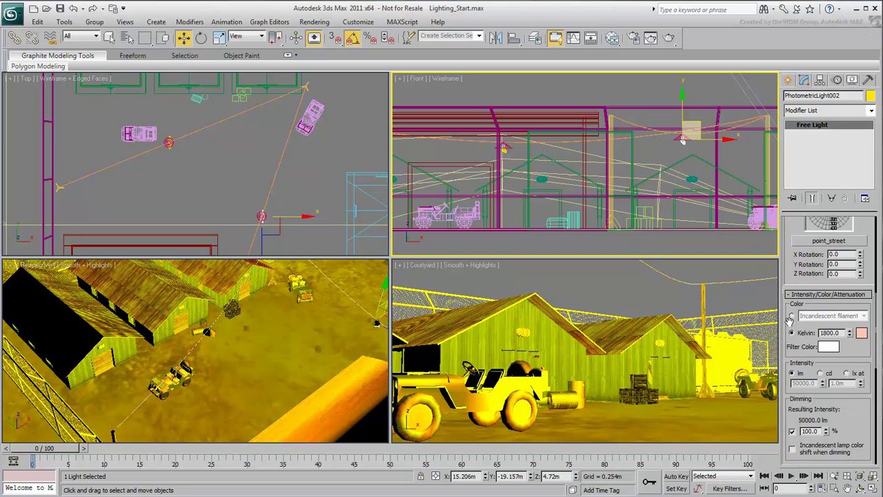
pyautogui.click(791, 316)
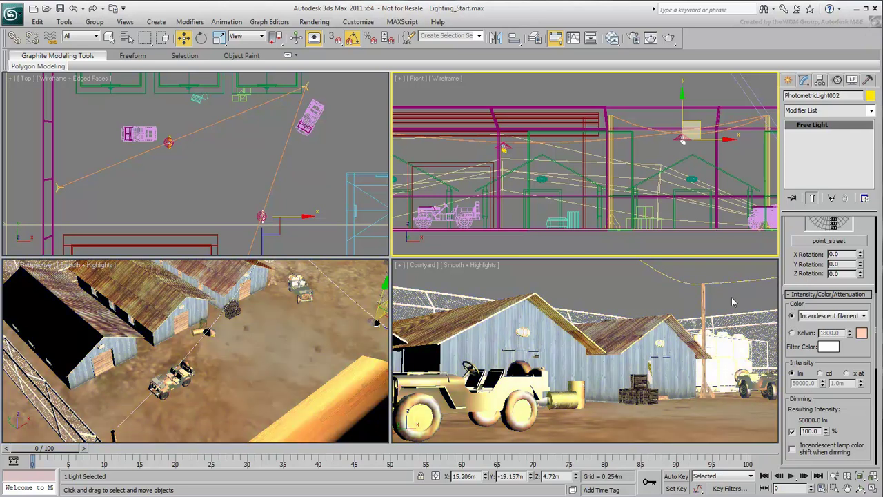
# Step: Turn on Ray Traced Shadows for the street lamp and make the Courtyard view active
pyautogui.scroll(5, 794, 414)
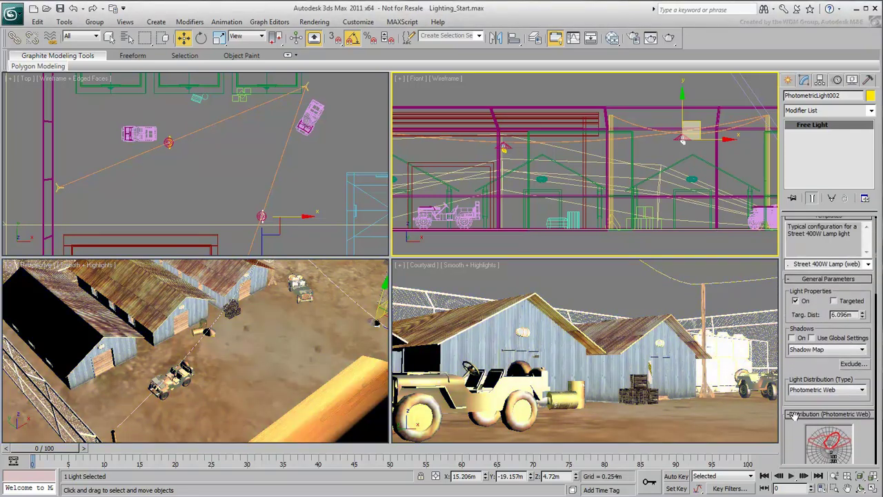
pyautogui.click(792, 338)
pyautogui.click(806, 350)
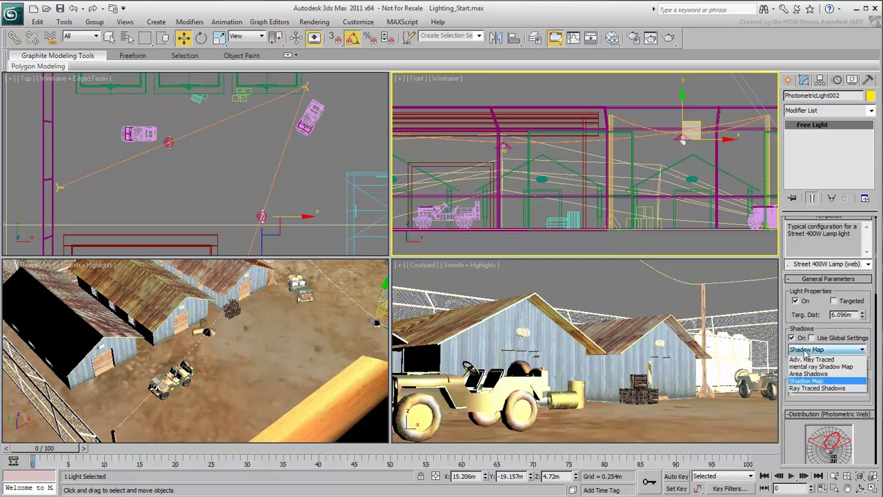
pyautogui.click(816, 388)
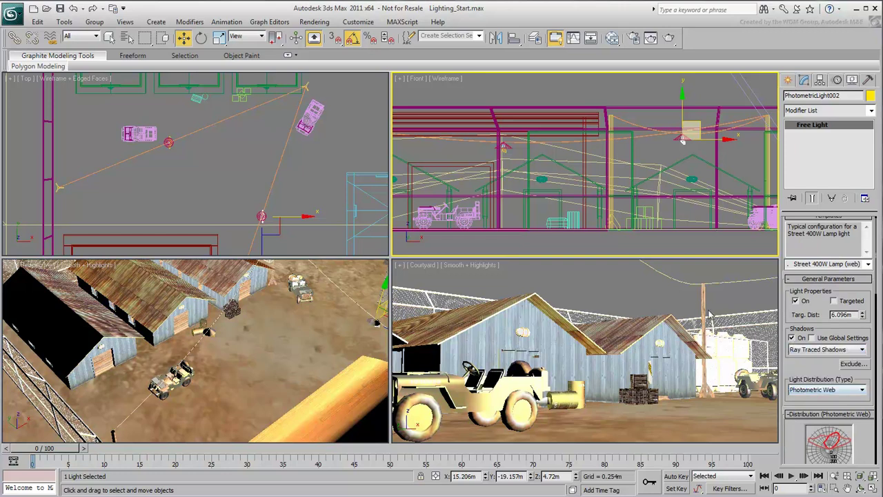
pyautogui.rightClick(678, 304)
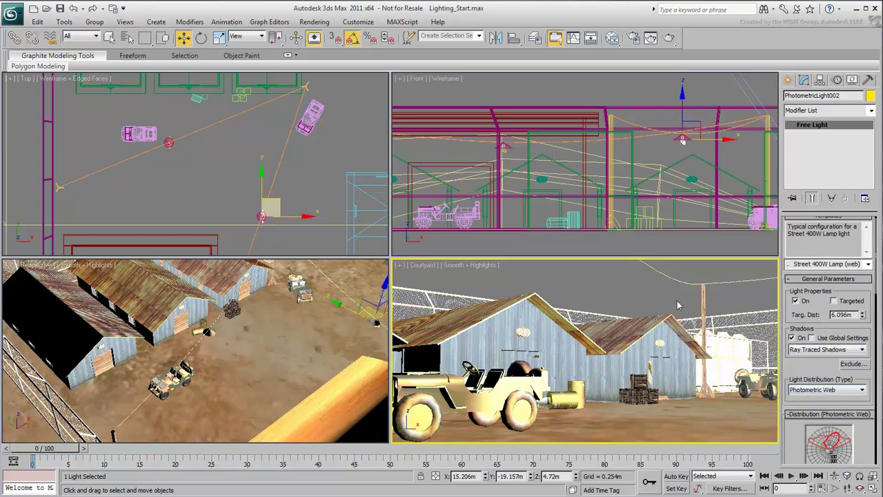
# Step: Render the Courtyard view and generate an exposure preview in the mr Photographic settings
pyautogui.click(669, 37)
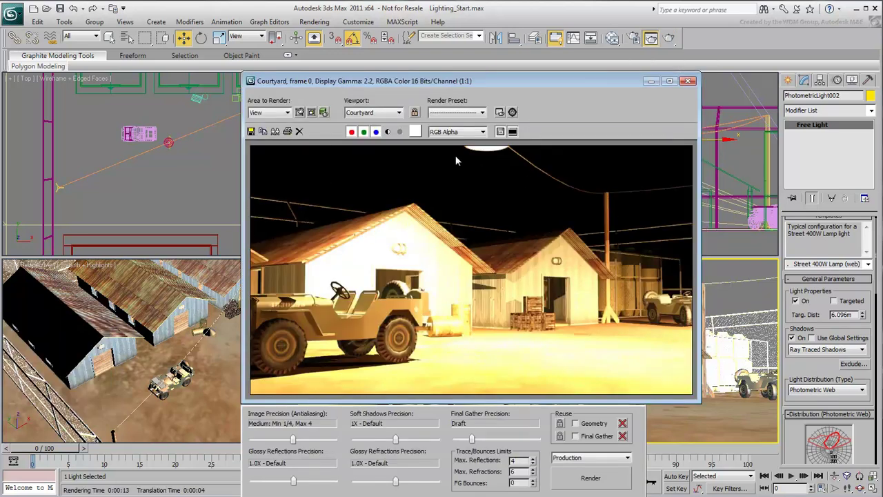
pyautogui.click(513, 113)
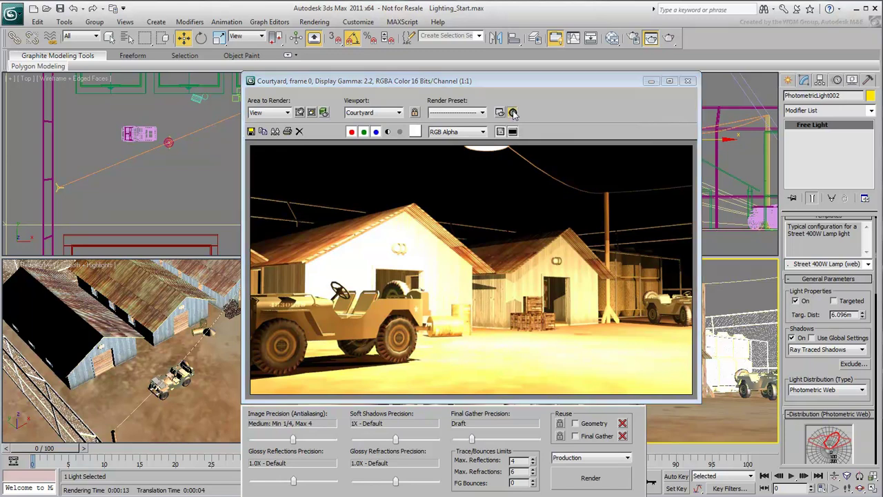
pyautogui.click(539, 177)
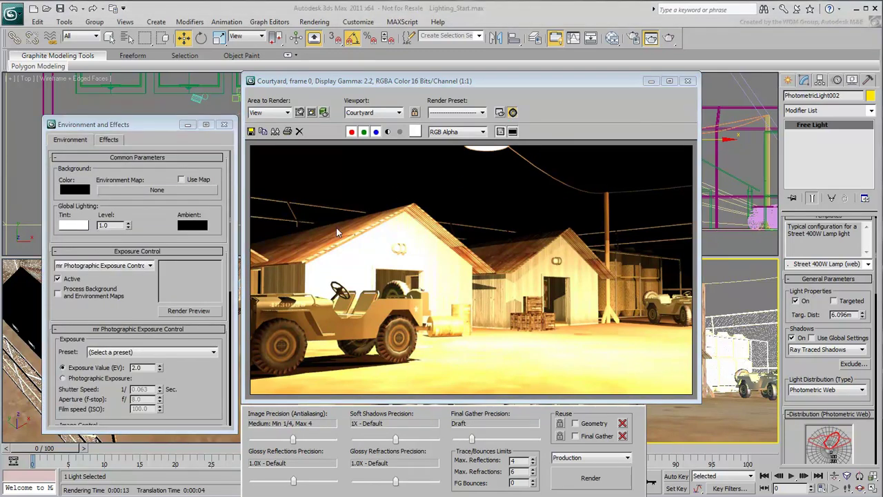
pyautogui.click(188, 310)
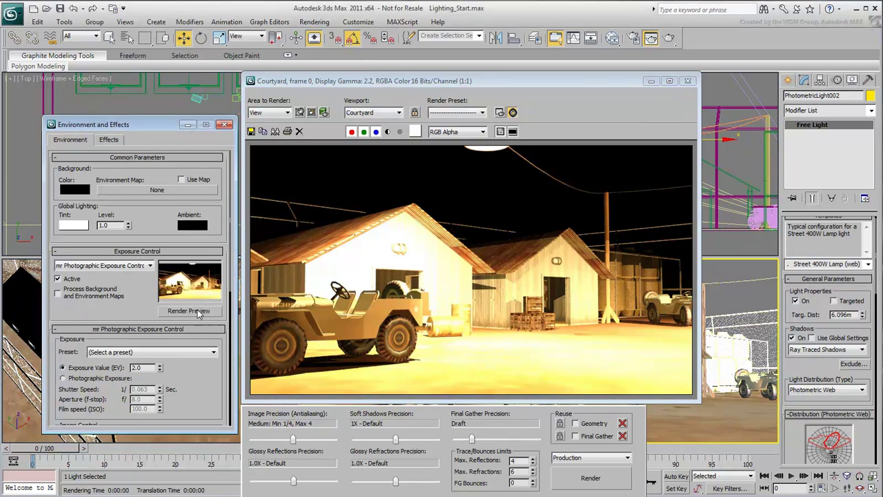
# Step: Raise the exposure value step by step to 6.0 EV and re-render the Courtyard view
pyautogui.click(160, 365)
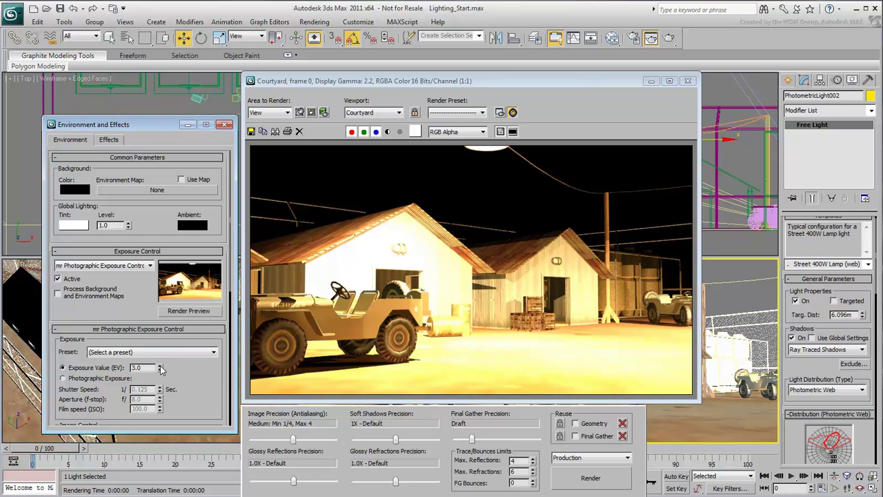
pyautogui.click(160, 366)
pyautogui.click(160, 365)
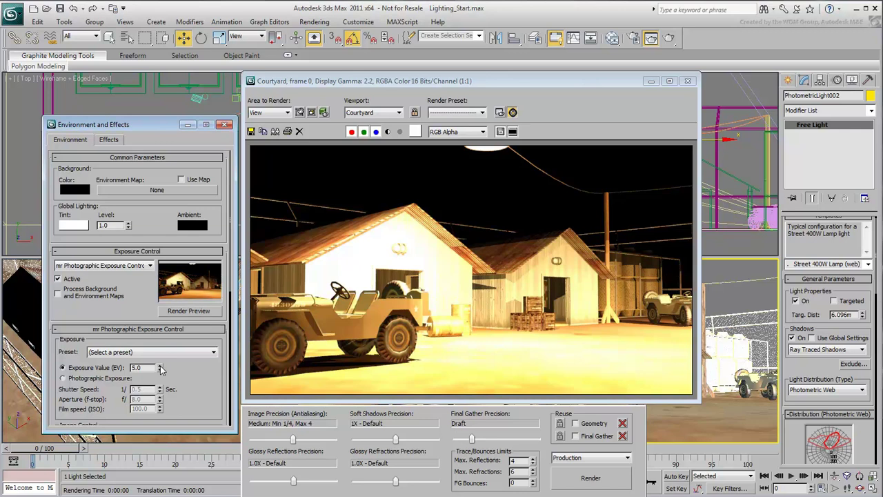
pyautogui.click(160, 366)
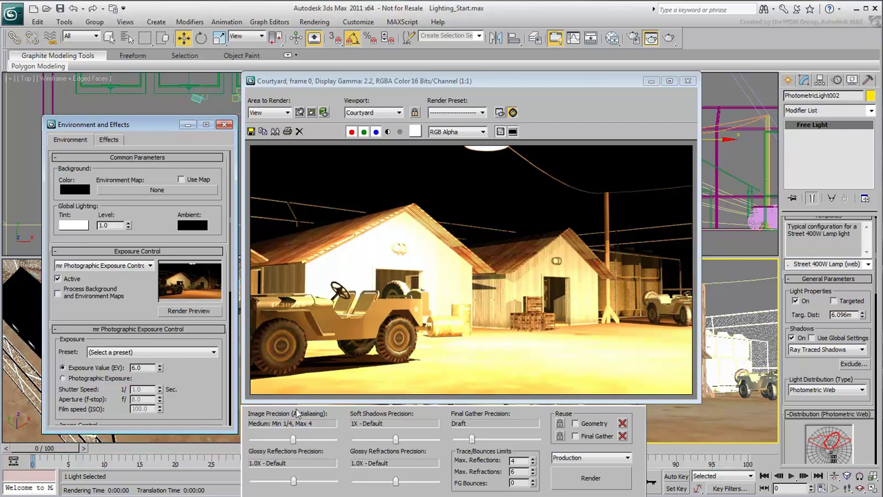
pyautogui.click(593, 483)
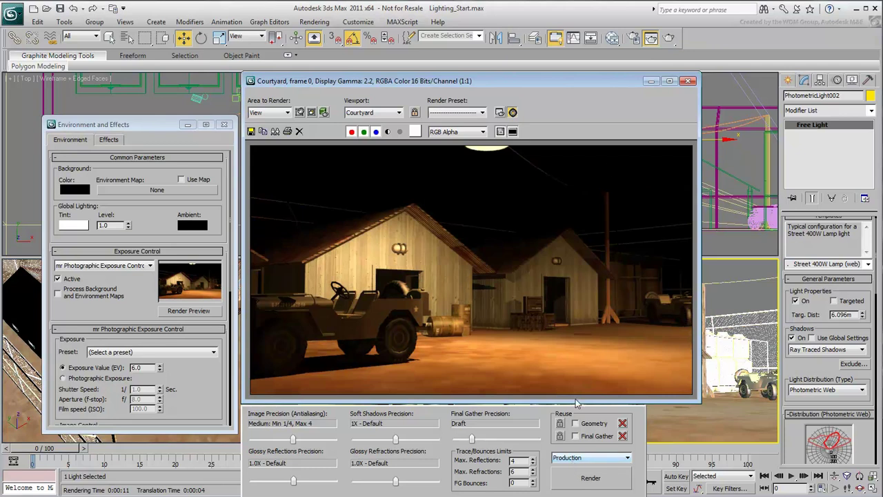
# Step: Close the render windows and place a new free photometric light, PhotometricLight003, near the building
pyautogui.click(688, 81)
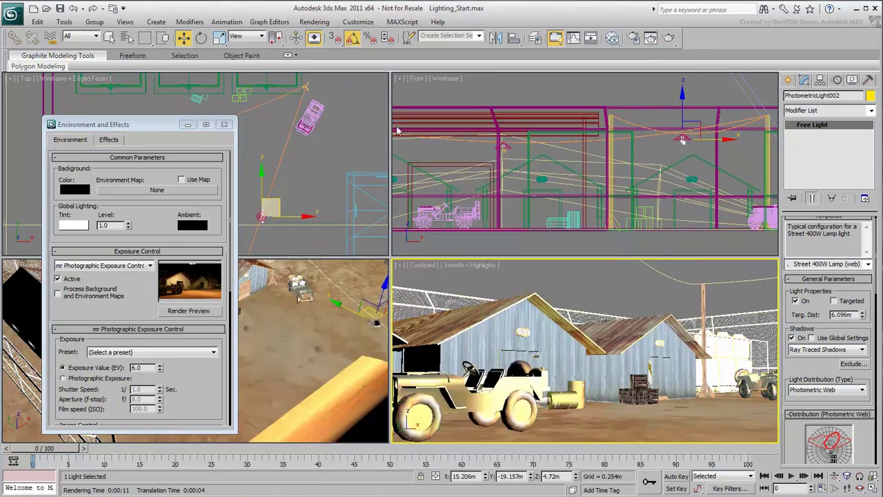
pyautogui.click(223, 124)
pyautogui.rightClick(183, 95)
pyautogui.scroll(8, 193, 198)
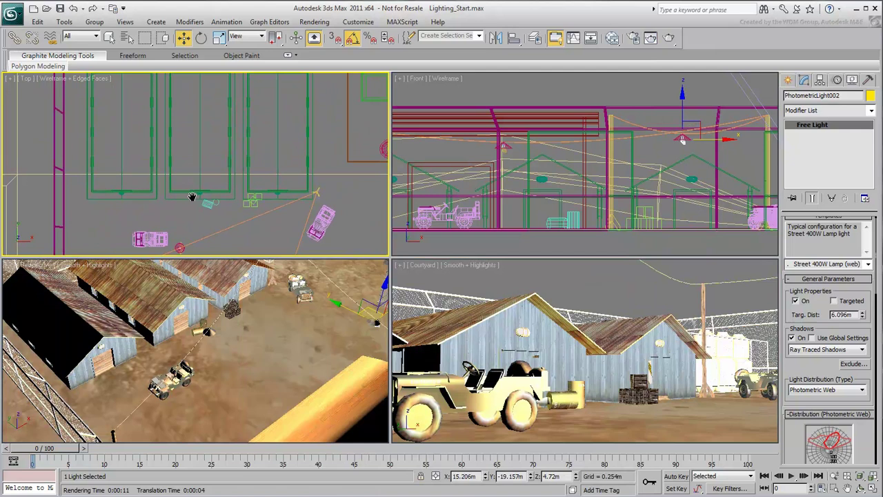
pyautogui.moveTo(213, 167); pyautogui.dragTo(185, 234, button='middle')
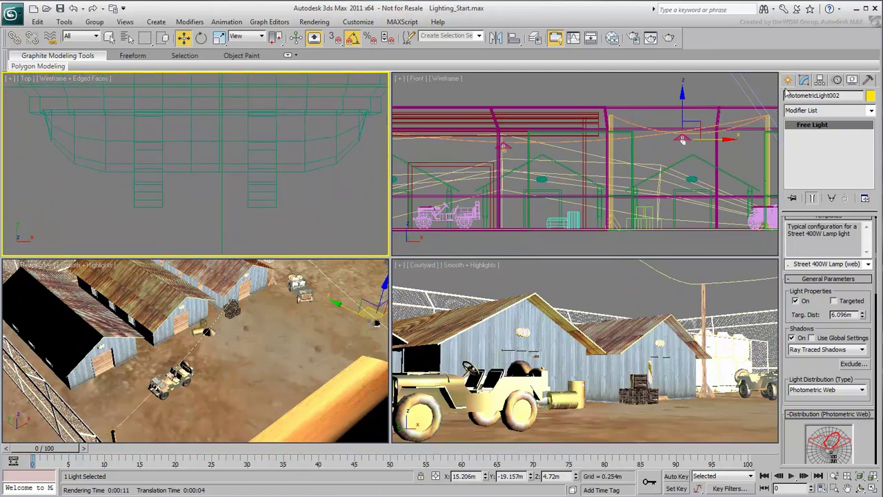
pyautogui.click(787, 80)
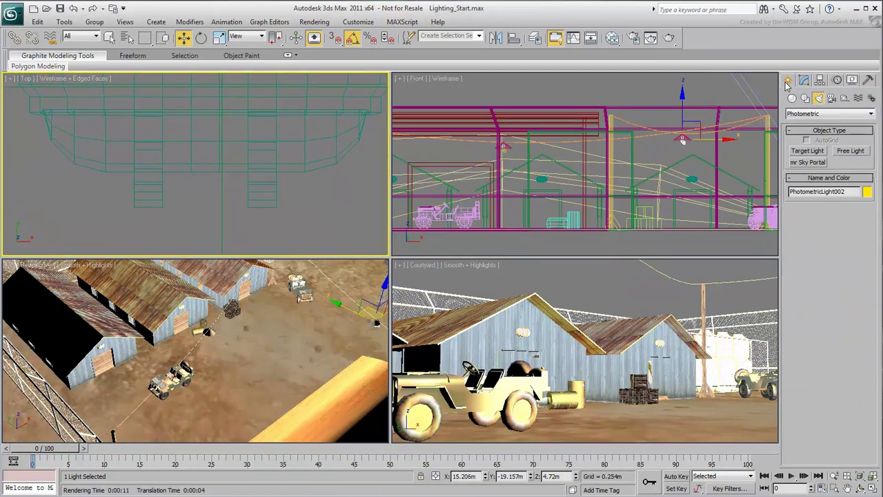
pyautogui.click(849, 152)
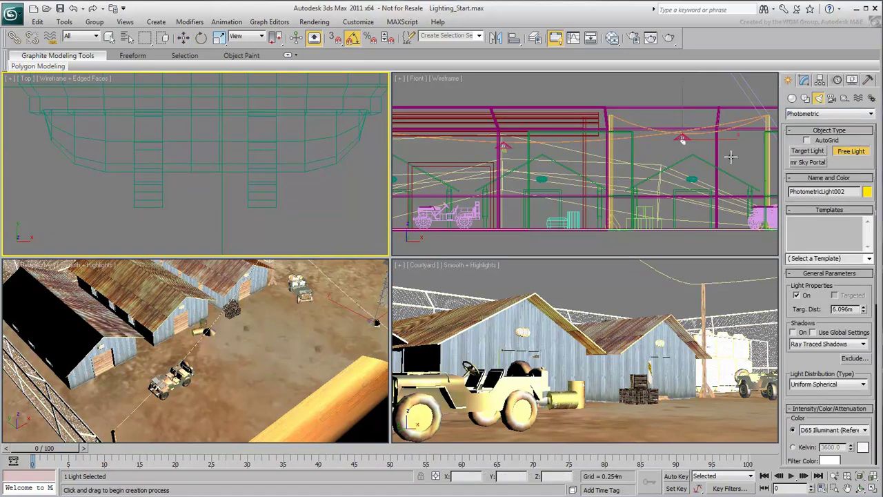
pyautogui.click(202, 196)
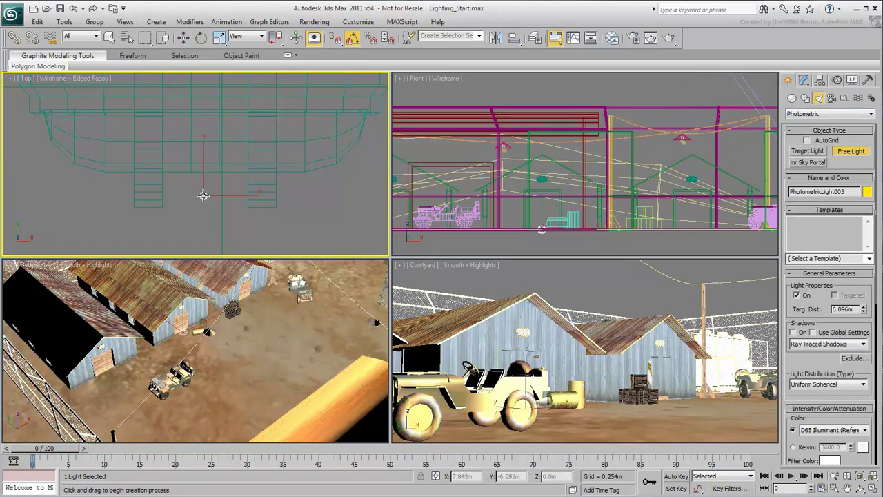
pyautogui.rightClick(544, 202)
# Step: Raise PhotometricLight003 to about 2.64 m at the nearer shed's entrance lamp
pyautogui.scroll(3, 550, 203)
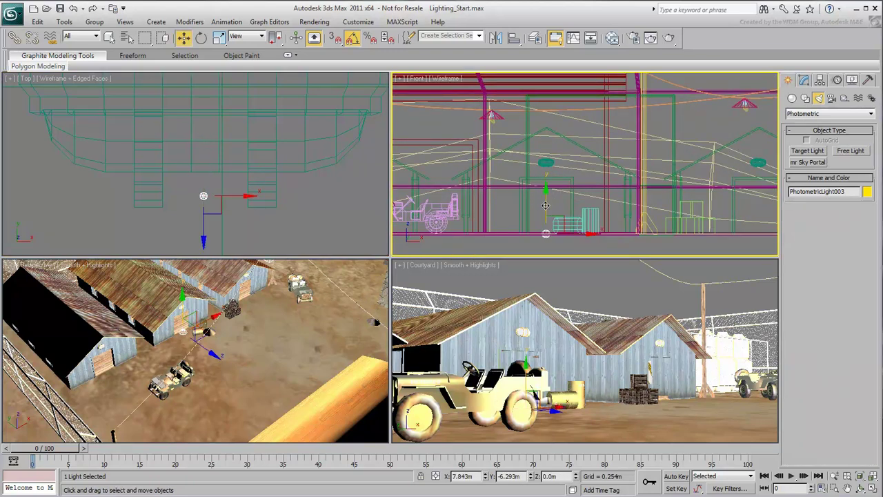
pyautogui.moveTo(545, 206); pyautogui.dragTo(545, 152)
pyautogui.scroll(3, 552, 205)
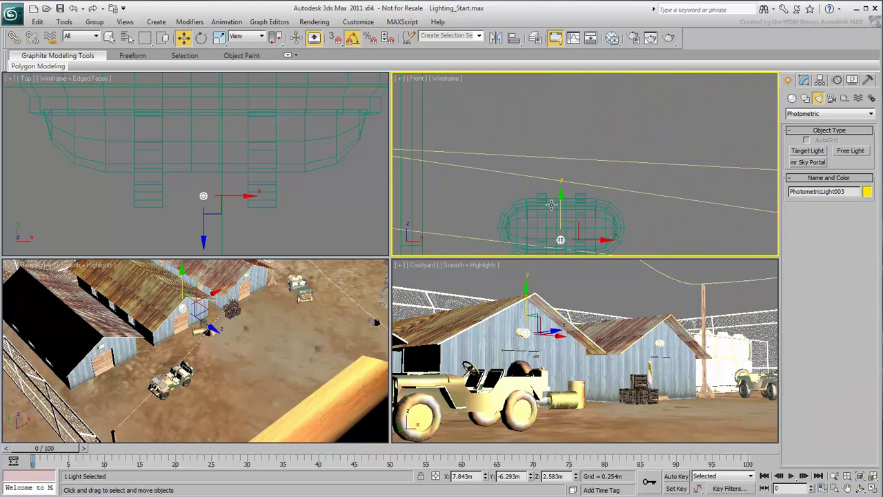
pyautogui.moveTo(552, 205); pyautogui.dragTo(546, 169, button='middle')
pyautogui.moveTo(550, 170); pyautogui.dragTo(550, 156)
pyautogui.scroll(-5, 551, 166)
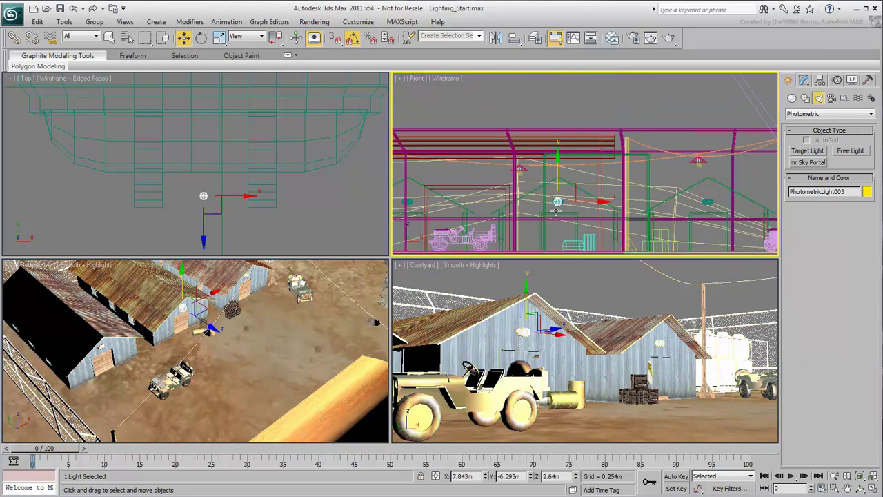
pyautogui.moveTo(555, 200); pyautogui.dragTo(563, 164, button='middle')
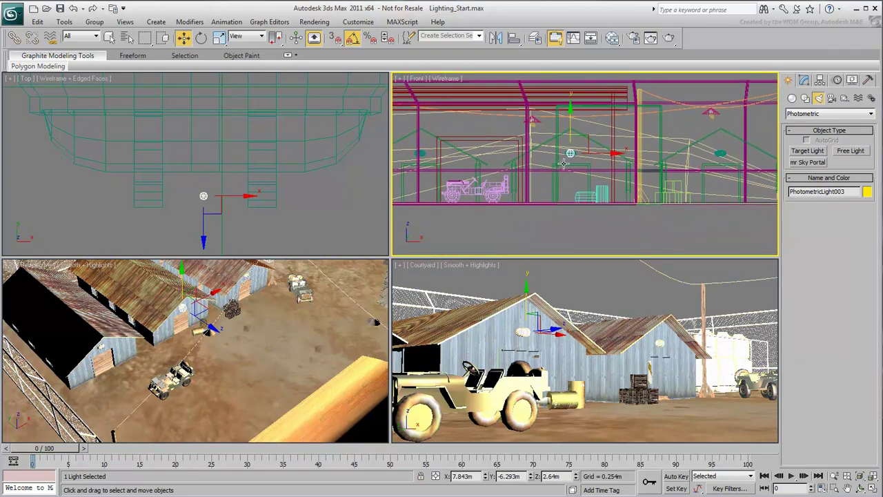
pyautogui.rightClick(579, 290)
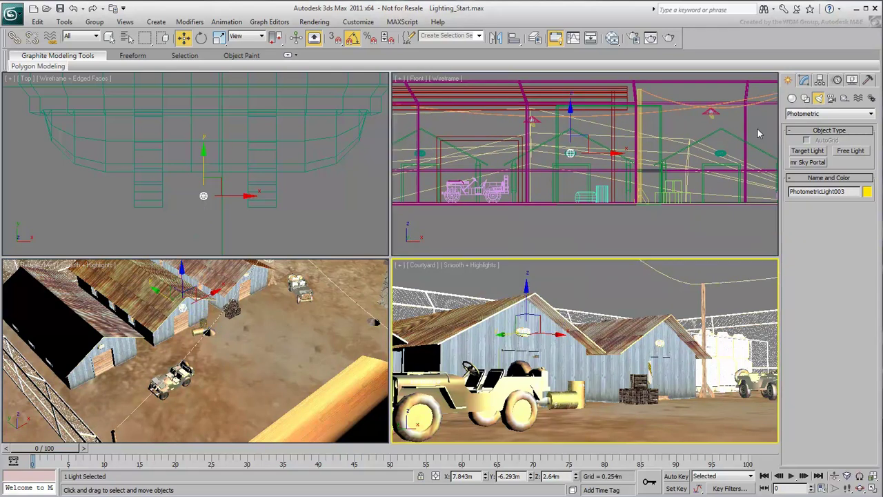
# Step: Apply the 100W Bulb template to PhotometricLight003 and raise its colour temperature to 6000 Kelvin
pyautogui.click(804, 81)
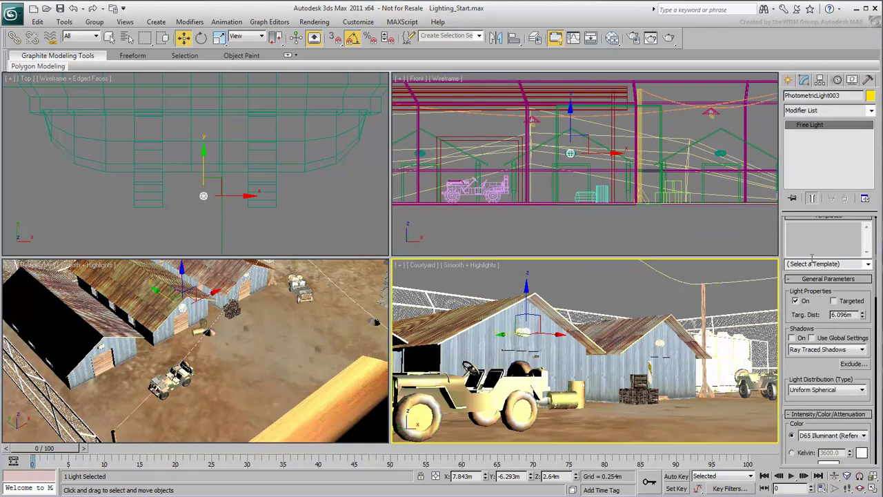
pyautogui.click(868, 264)
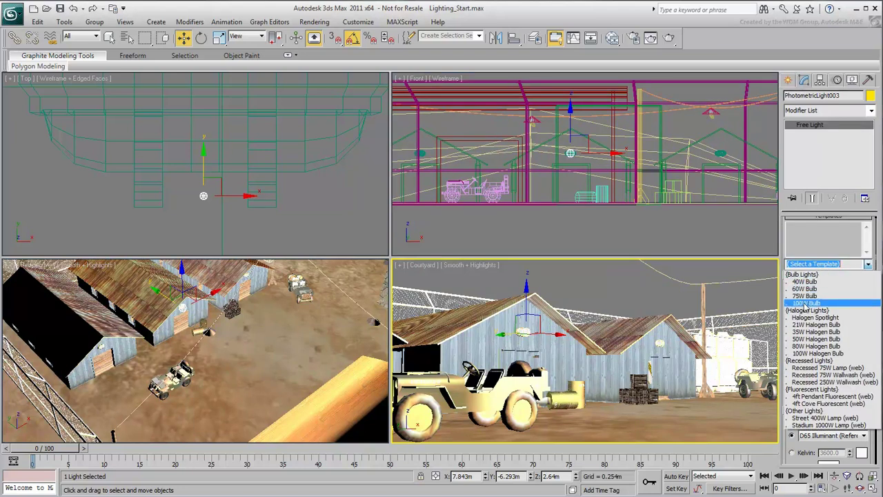
pyautogui.click(807, 303)
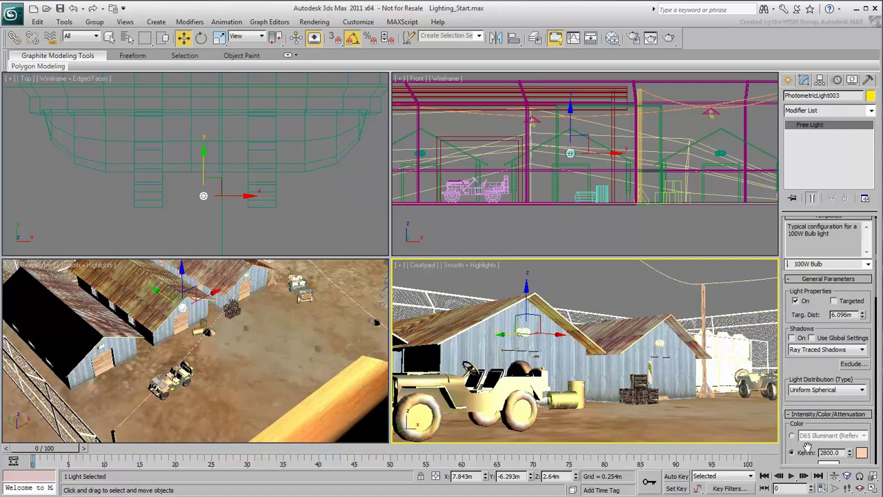
pyautogui.moveTo(807, 453); pyautogui.dragTo(811, 378)
pyautogui.click(811, 378)
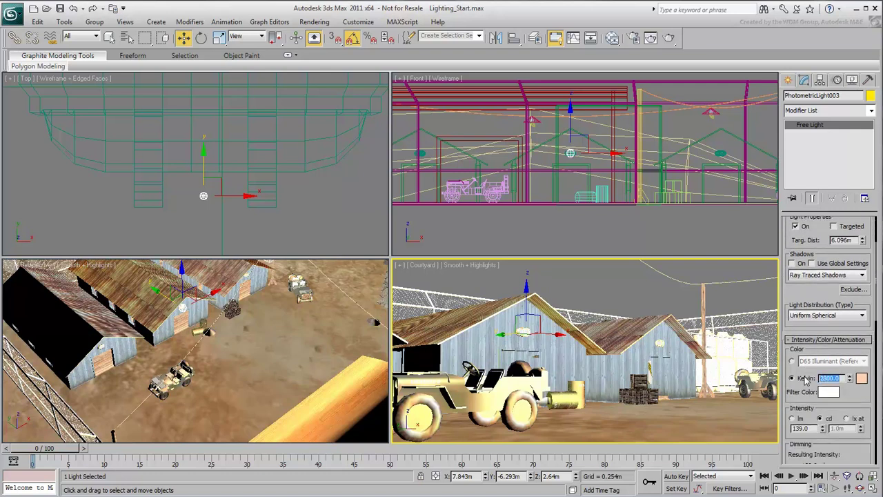
pyautogui.write('6000')
pyautogui.press('Return')
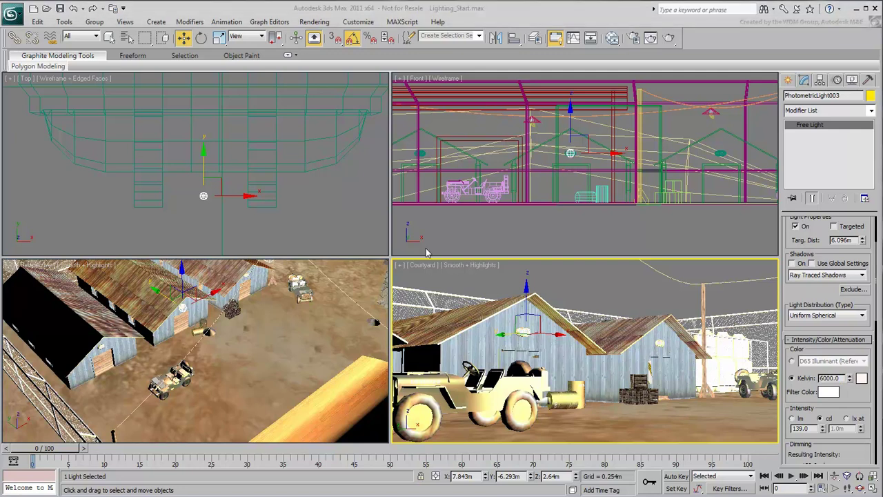
# Step: Pan and zoom the Top view to bring the entrance light into frame
pyautogui.scroll(-5, 173, 196)
pyautogui.moveTo(178, 160); pyautogui.dragTo(256, 193, button='middle')
pyautogui.scroll(3, 164, 160)
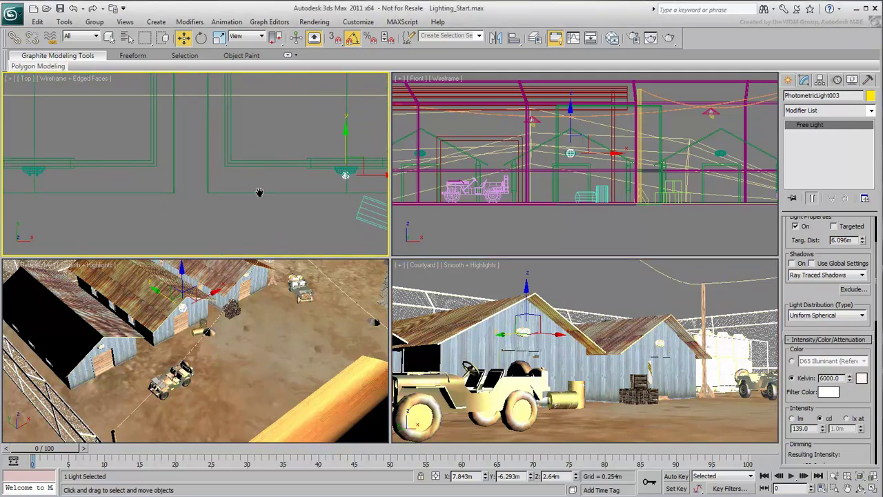
# Step: Make an instanced copy of the entrance light, PhotometricLight004, at the next shed doorway
pyautogui.click(345, 174)
pyautogui.click(32, 174)
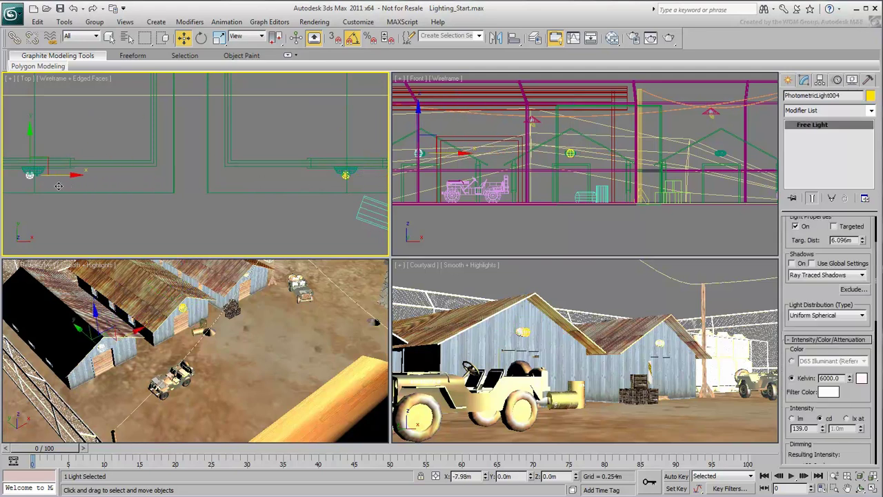
pyautogui.keyDown('shift'); pyautogui.moveTo(62, 188); pyautogui.dragTo(62, 188); pyautogui.keyUp('shift')
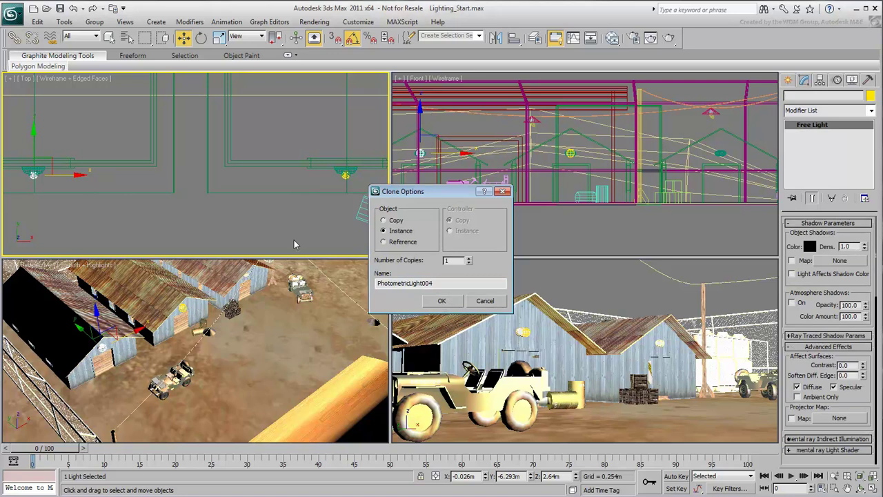
pyautogui.click(443, 304)
# Step: Add a second instance, PhotometricLight005, at the third doorway and nudge it into place
pyautogui.moveTo(304, 188); pyautogui.dragTo(243, 190, button='middle')
pyautogui.scroll(-2, 242, 190)
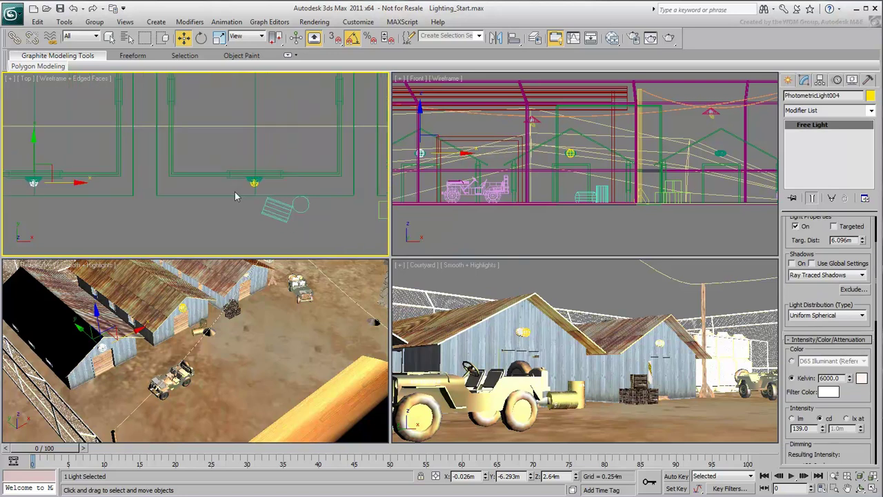
pyautogui.scroll(-2, 100, 204)
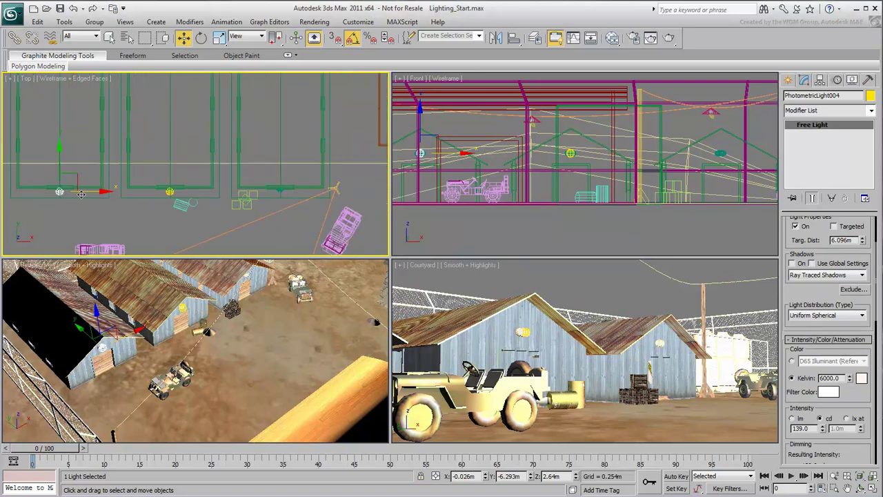
pyautogui.keyDown('shift'); pyautogui.moveTo(81, 194); pyautogui.dragTo(307, 195); pyautogui.keyUp('shift')
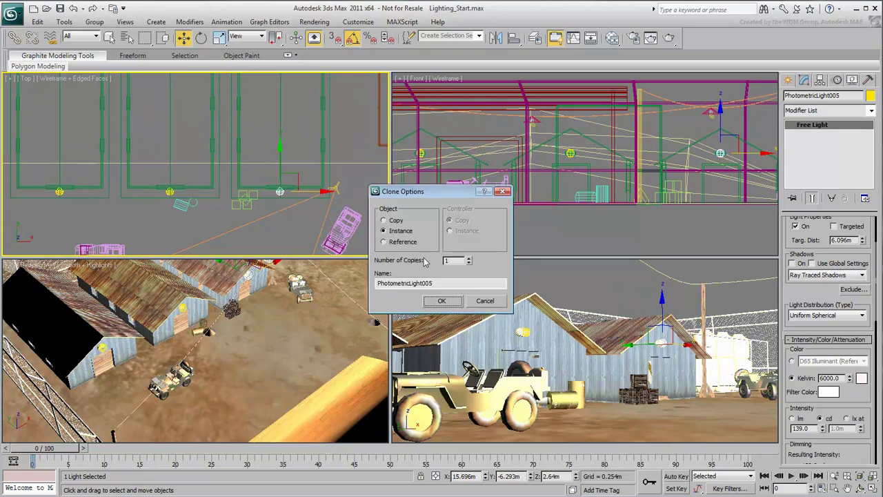
pyautogui.click(442, 300)
pyautogui.scroll(5, 273, 215)
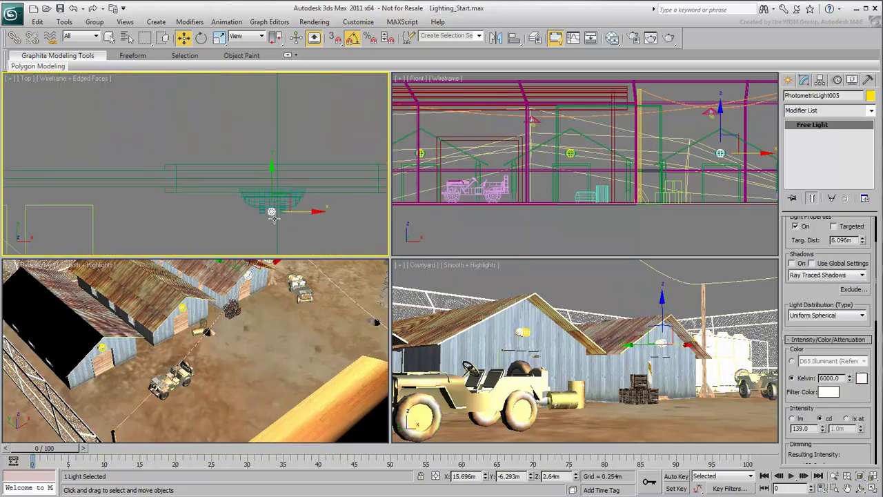
pyautogui.scroll(3, 273, 219)
pyautogui.moveTo(297, 202); pyautogui.dragTo(299, 202)
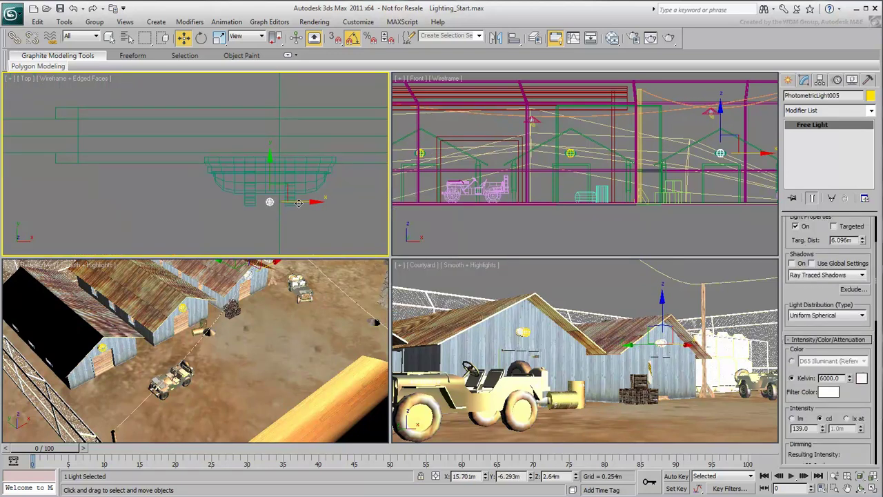
pyautogui.click(618, 286)
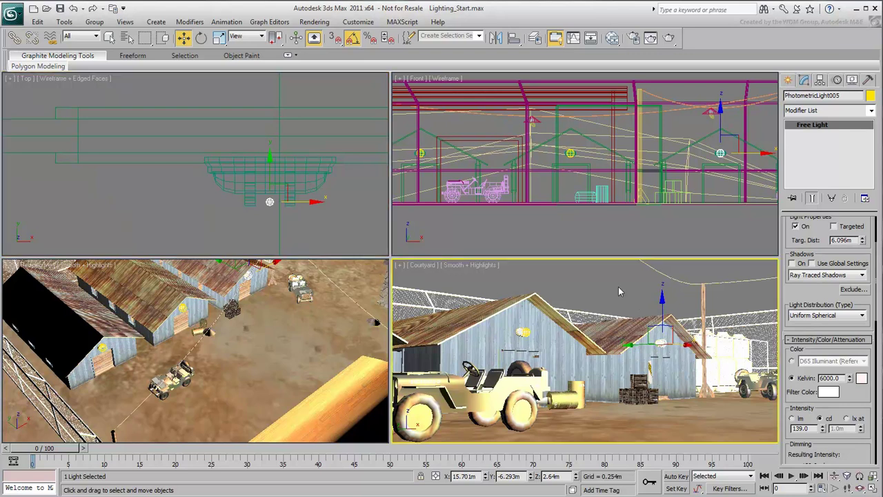
pyautogui.click(669, 37)
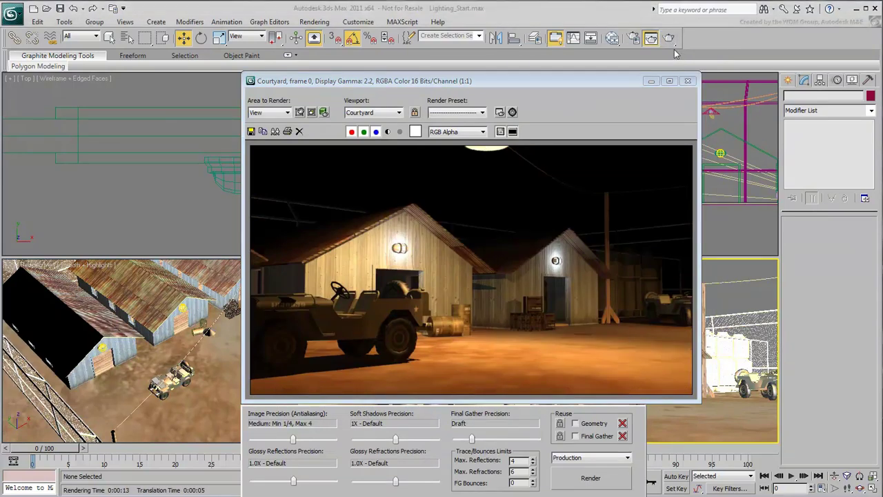
# Step: Place free light PhotometricLight006 inside the shed and raise it to 2.639 m near the roof
pyautogui.click(687, 81)
pyautogui.scroll(8, 264, 190)
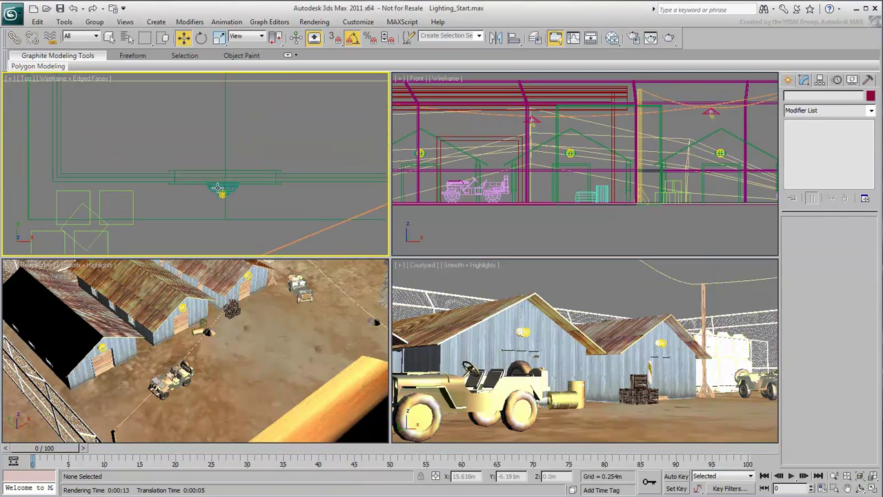
pyautogui.scroll(5, 231, 196)
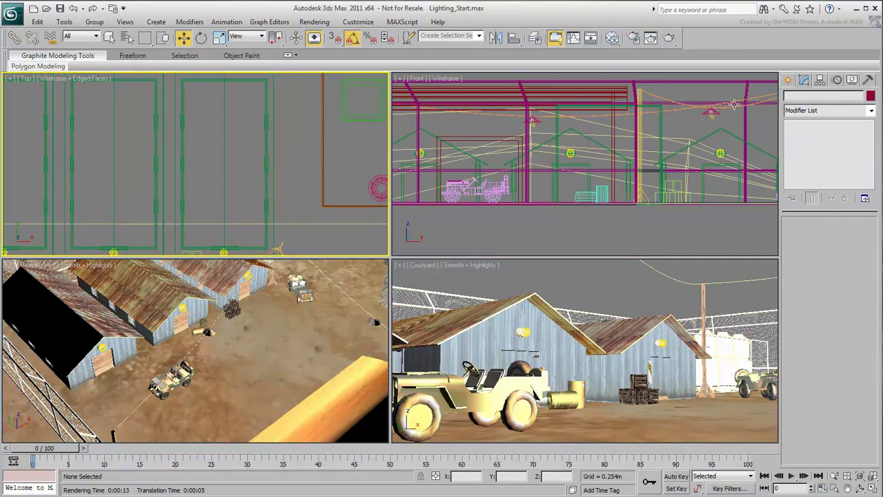
pyautogui.click(788, 81)
pyautogui.click(852, 150)
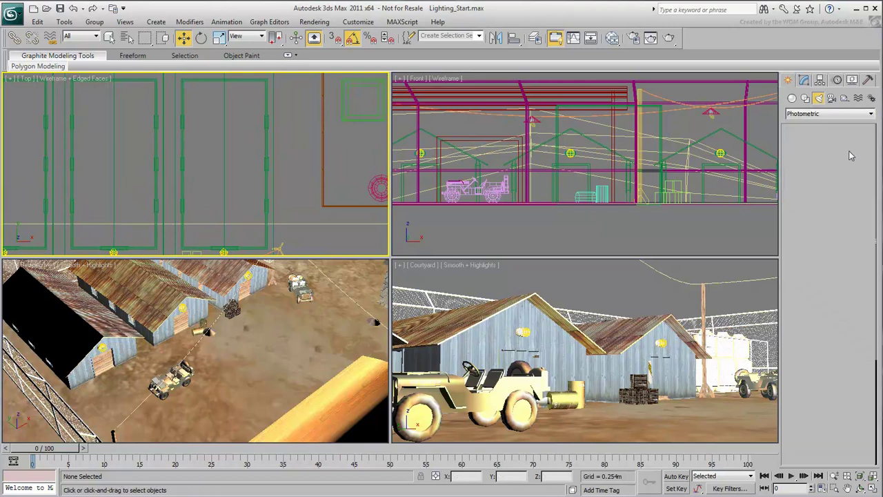
pyautogui.click(223, 216)
pyautogui.moveTo(664, 204); pyautogui.dragTo(576, 209, button='middle')
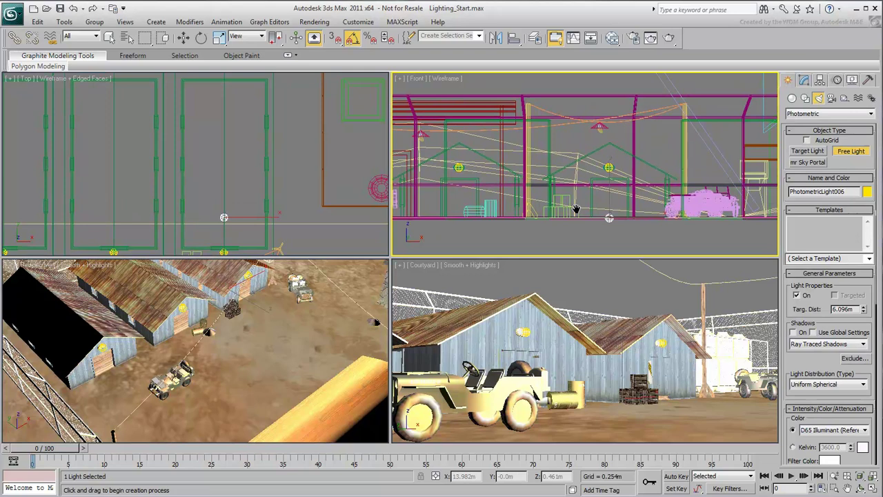
pyautogui.press('w')
pyautogui.moveTo(611, 199); pyautogui.dragTo(613, 142)
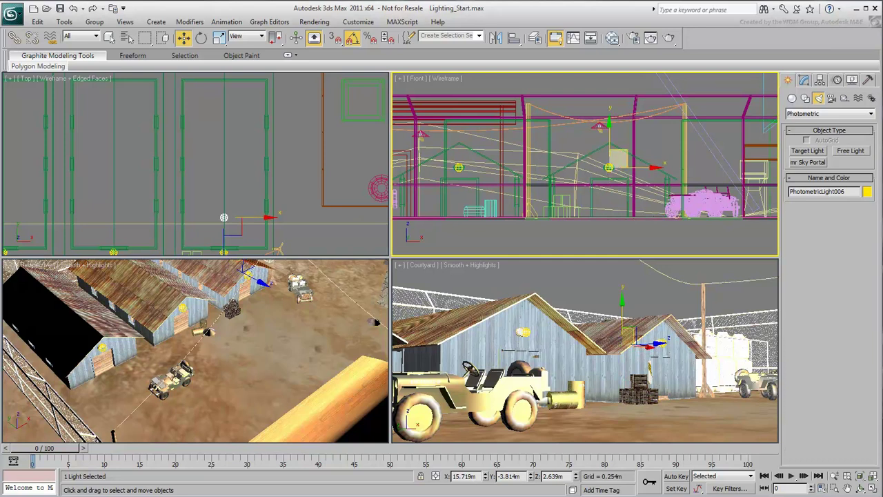
# Step: Apply the 4ft Pendant Fluorescent template to PhotometricLight006
pyautogui.click(804, 81)
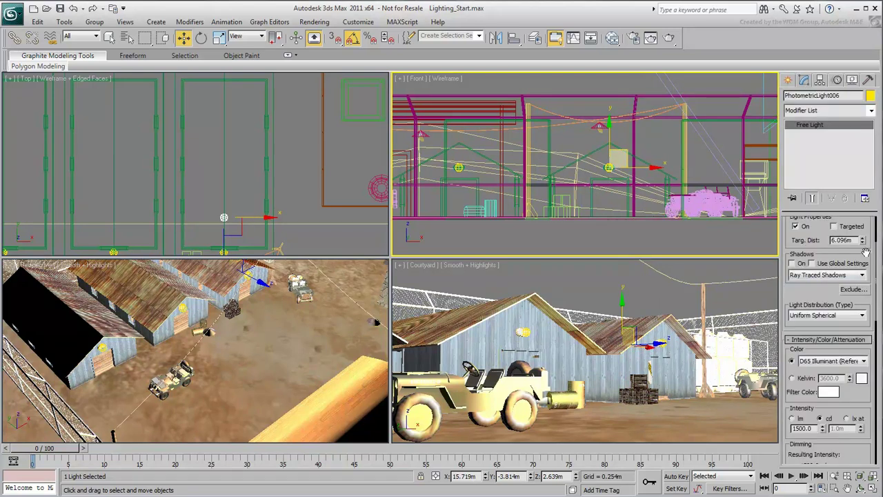
pyautogui.scroll(3, 865, 253)
pyautogui.click(867, 271)
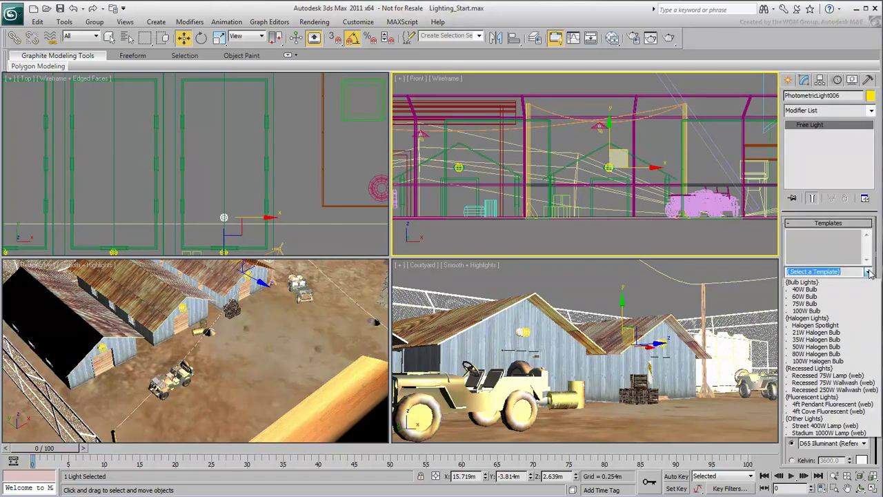
pyautogui.click(840, 405)
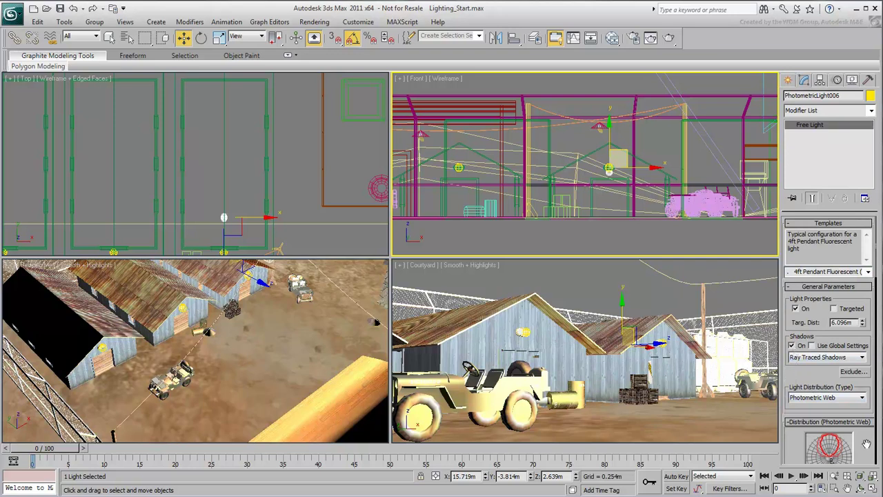
# Step: Set the light's colour to the Fluorescent (Warm White) preset
pyautogui.scroll(-5, 868, 445)
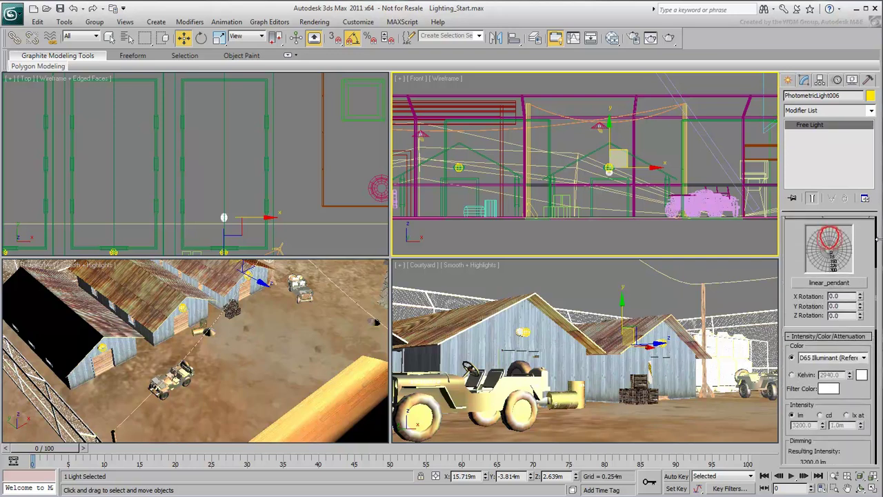
pyautogui.click(863, 358)
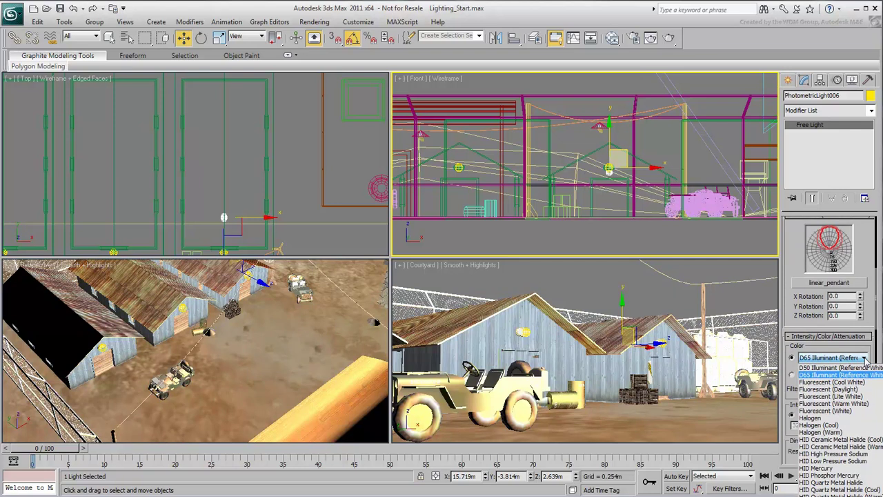
pyautogui.click(862, 404)
pyautogui.scroll(-4, 863, 402)
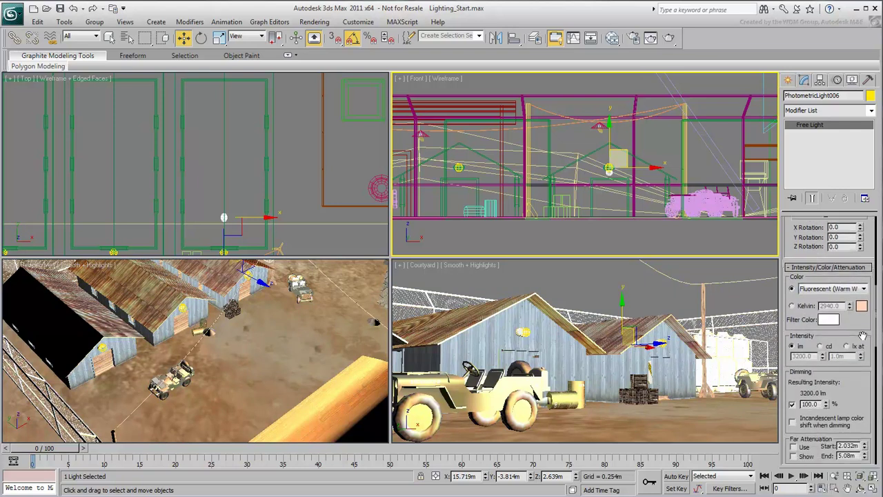
# Step: Change the light's emission shape to a Rectangle, 0.8 m long and 0.4 m wide
pyautogui.scroll(-6, 865, 399)
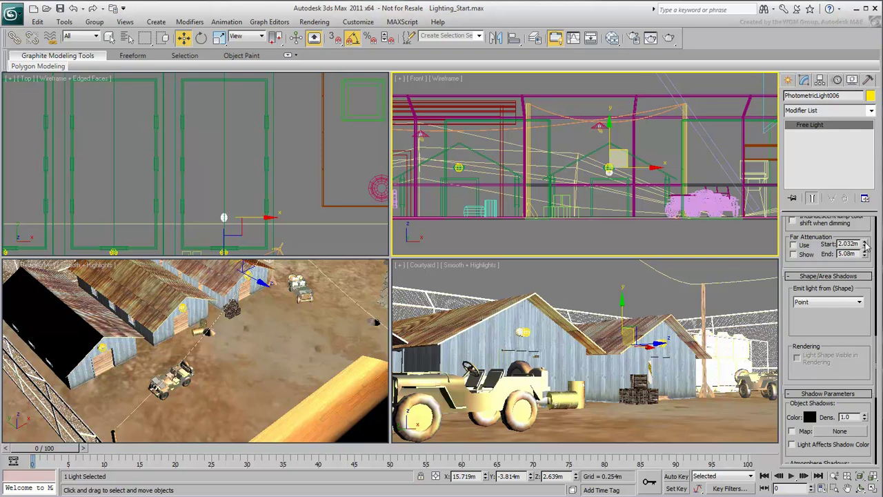
pyautogui.click(859, 303)
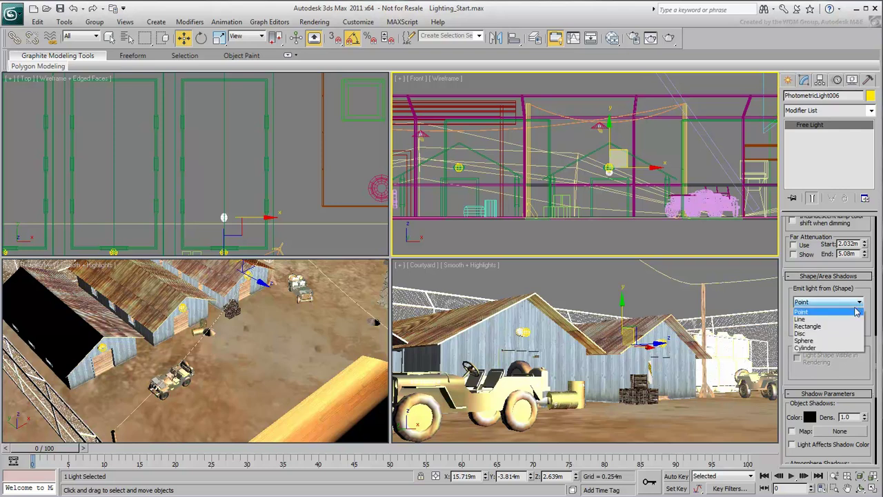
pyautogui.click(832, 326)
pyautogui.scroll(2, 862, 386)
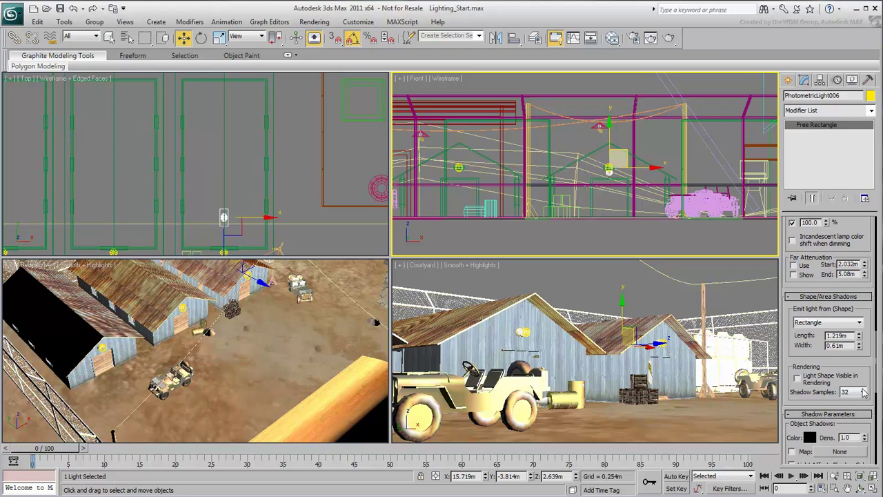
pyautogui.doubleClick(838, 335)
pyautogui.press('BackSpace')
pyautogui.press('Tab')
pyautogui.click(818, 334)
# Step: Shift-drag the fluorescent light into 3 instanced copies, PhotometricLight007 to PhotometricLight009
pyautogui.rightClick(230, 198)
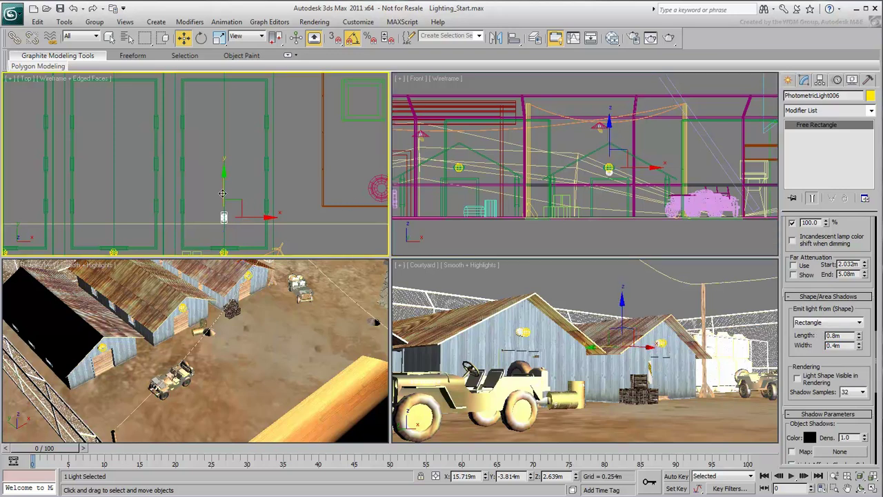
pyautogui.keyDown('shift'); pyautogui.moveTo(222, 193); pyautogui.dragTo(229, 163); pyautogui.keyUp('shift')
pyautogui.click(470, 261)
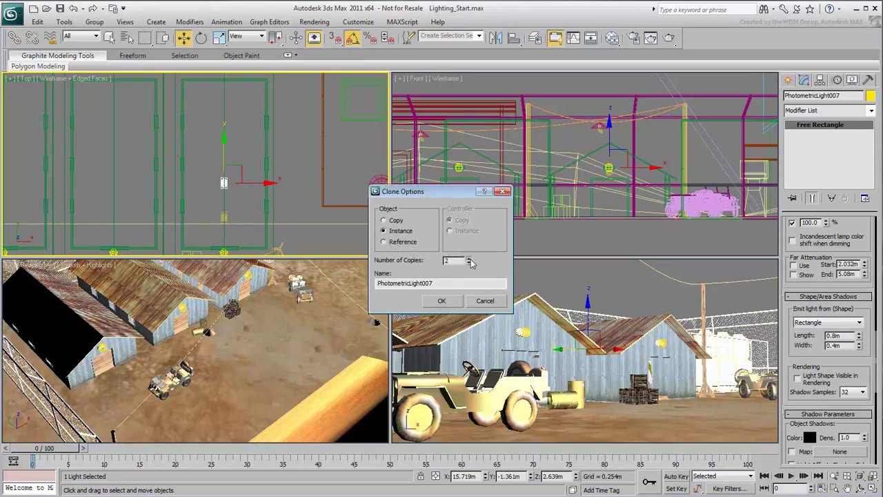
pyautogui.click(471, 261)
pyautogui.click(441, 304)
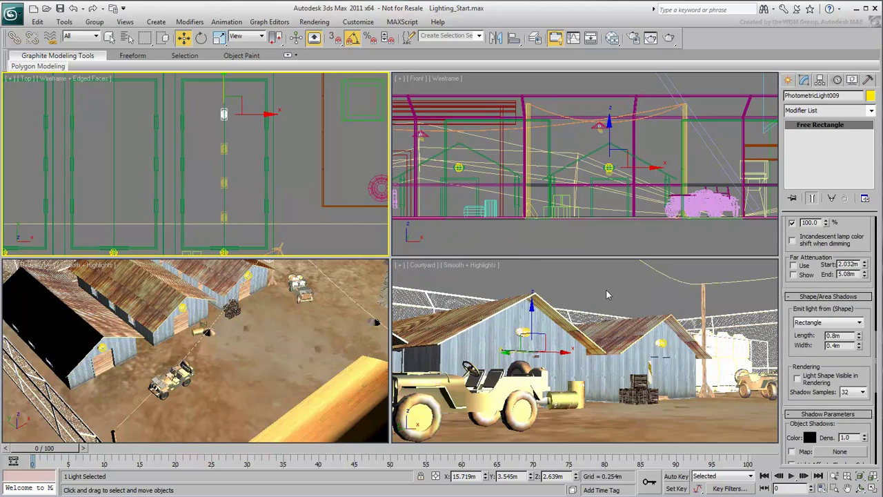
pyautogui.click(424, 269)
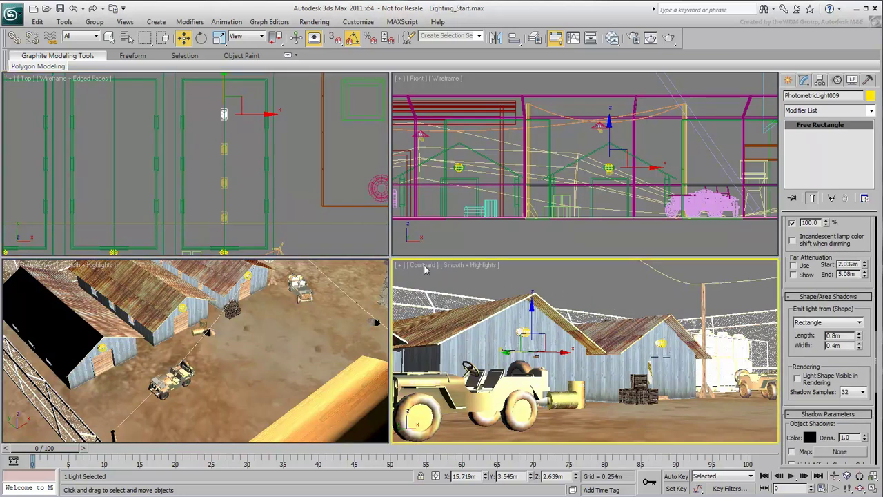
# Step: Switch the lower-right viewport to the Close-Up camera and render the doorway
pyautogui.click(424, 269)
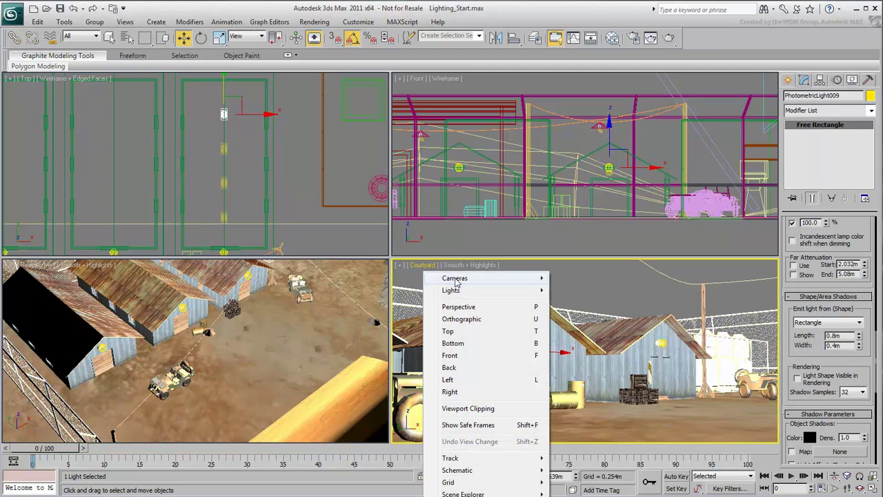
pyautogui.moveTo(494, 280)
pyautogui.click(579, 278)
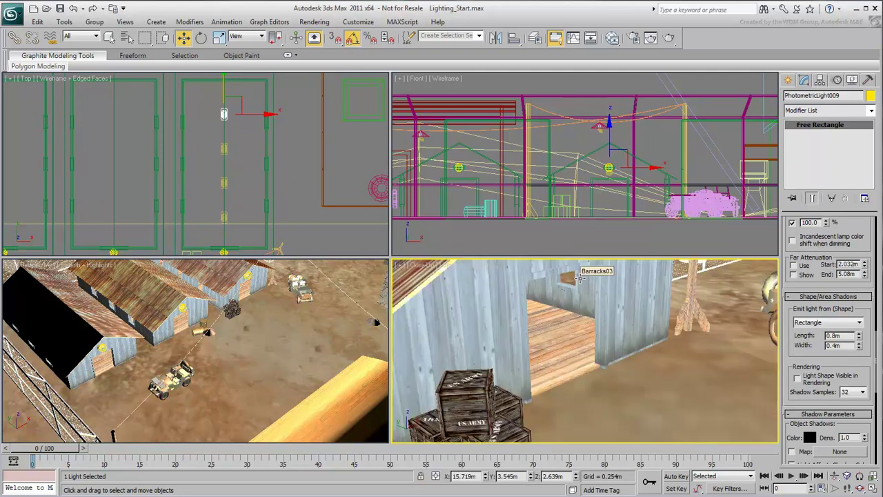
pyautogui.click(668, 37)
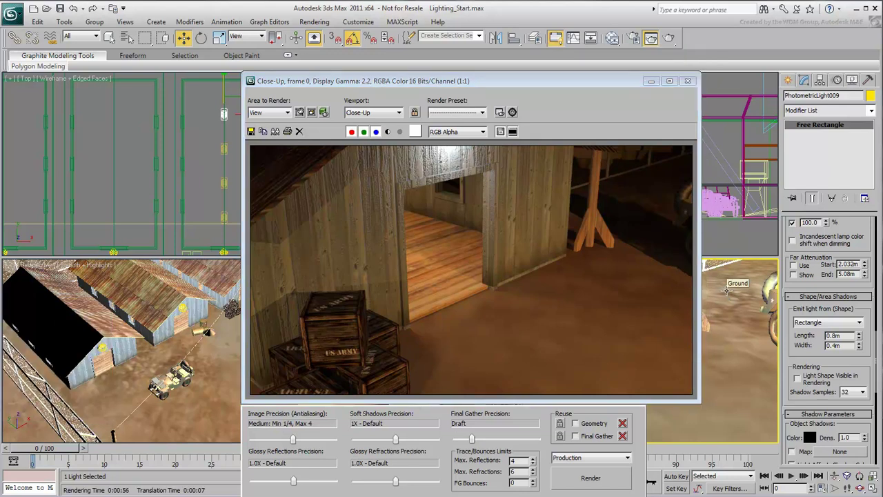
# Step: Raise the fluorescent lights' dimming to 400% (12800 lm), re-render, then close the frame
pyautogui.scroll(5, 832, 338)
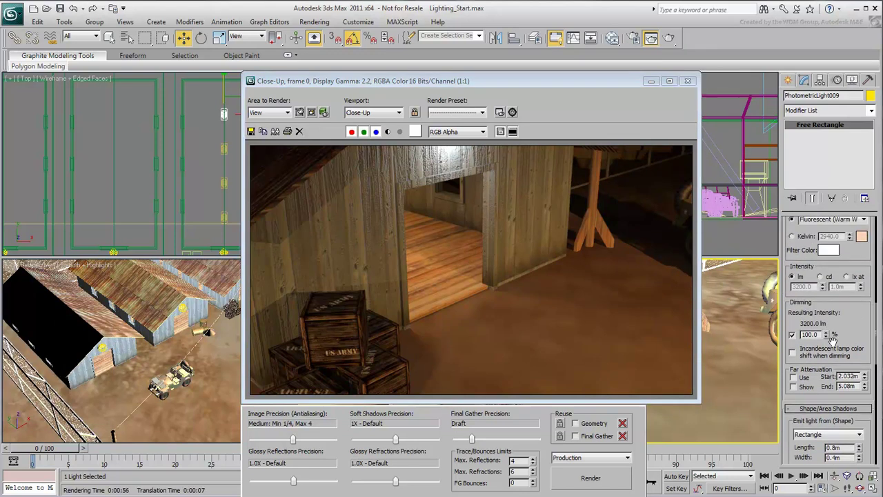
pyautogui.moveTo(820, 336); pyautogui.dragTo(795, 335)
pyautogui.write('400')
pyautogui.press('Return')
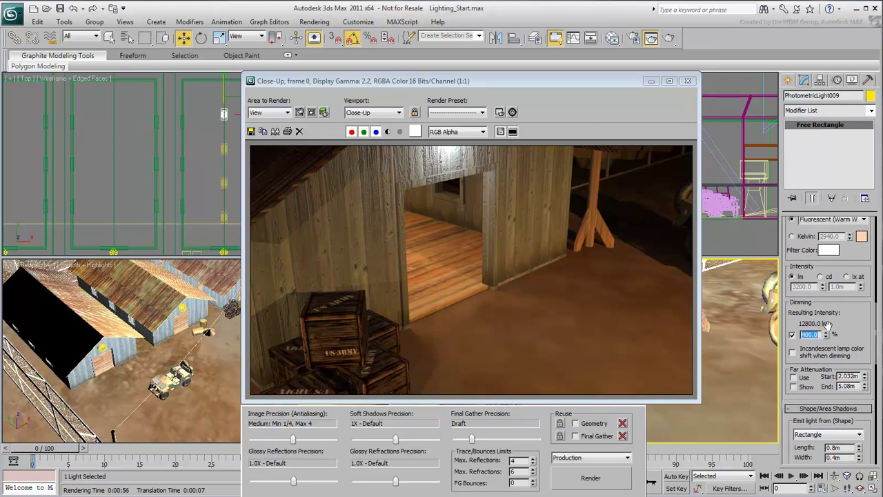
pyautogui.click(590, 478)
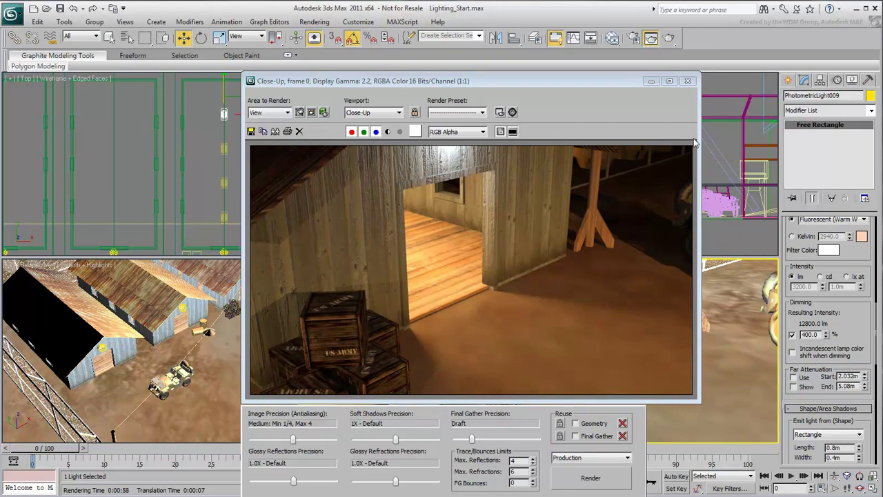
pyautogui.click(688, 82)
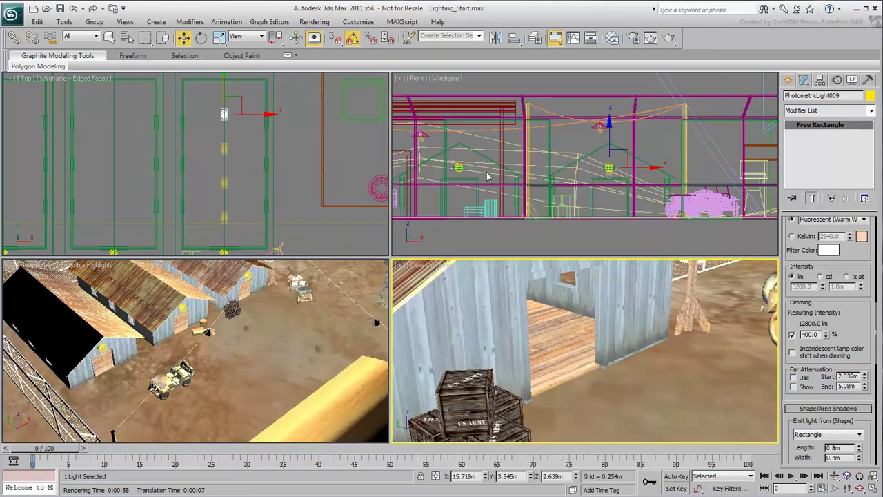
# Step: Render the view through the Courtyard camera and bring up Environment and Effects
pyautogui.click(422, 266)
pyautogui.moveTo(455, 278)
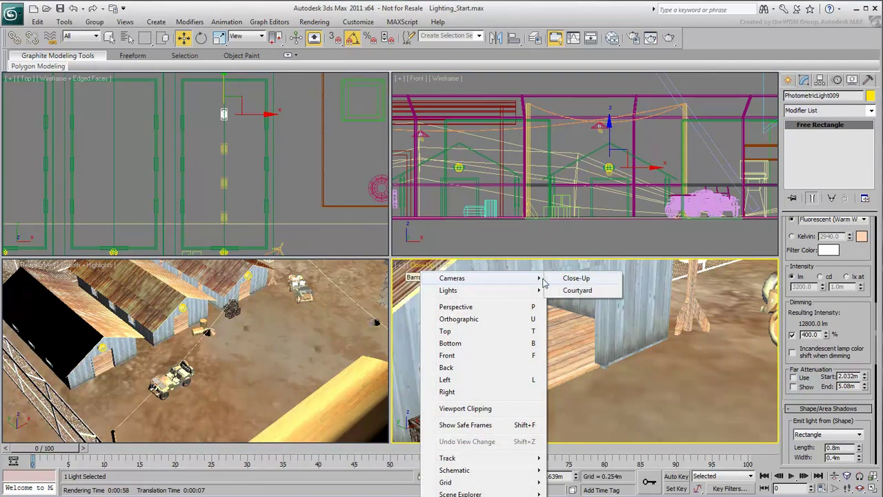
pyautogui.click(583, 290)
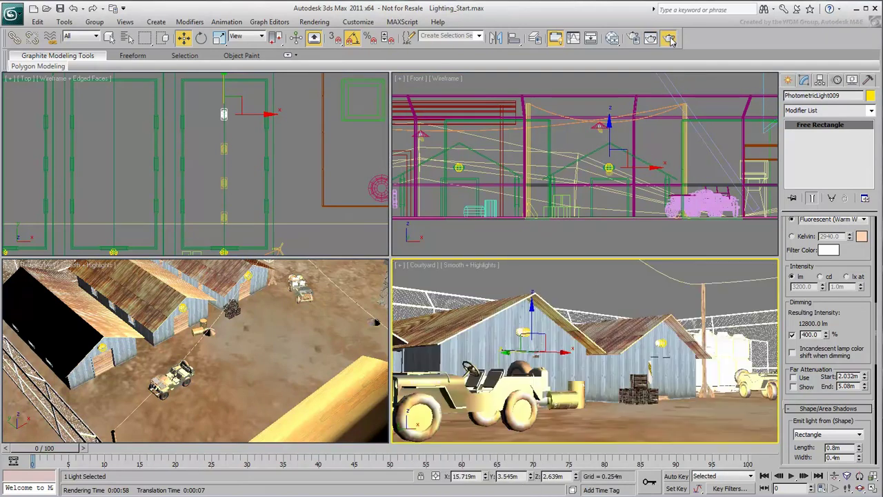
pyautogui.click(669, 39)
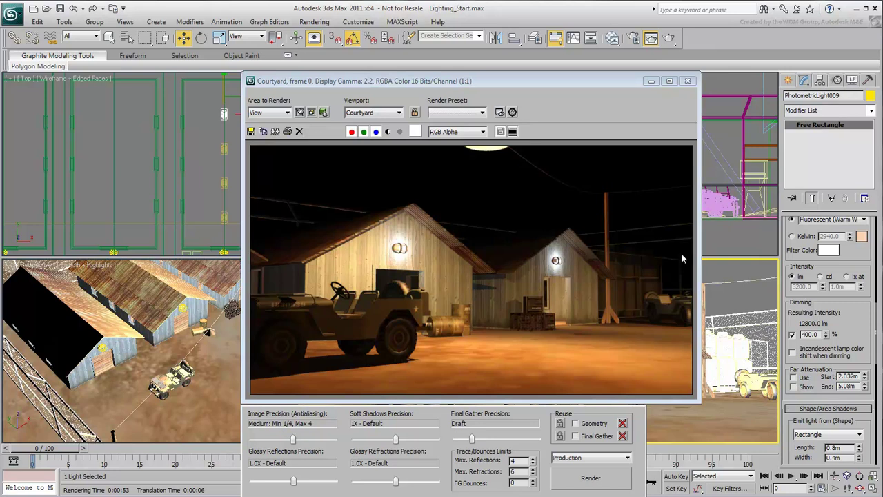
pyautogui.click(511, 112)
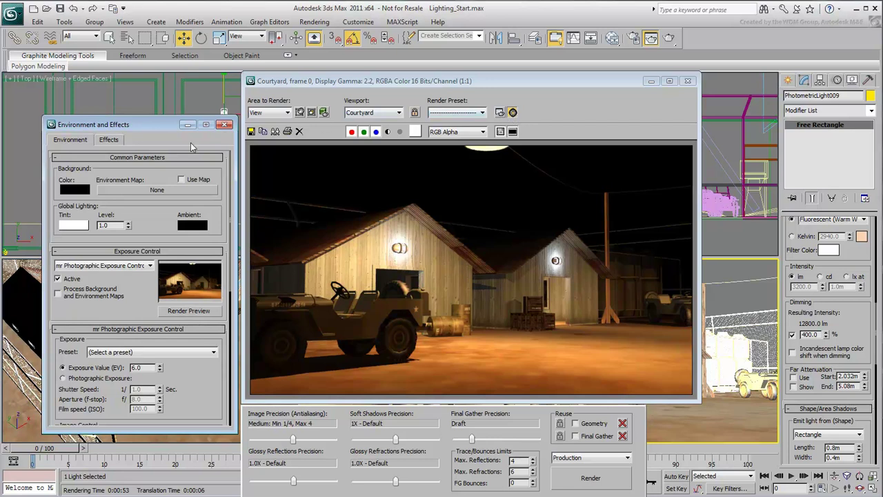
# Step: Load desert.jpg as the environment background bitmap and re-render the Courtyard view
pyautogui.click(157, 191)
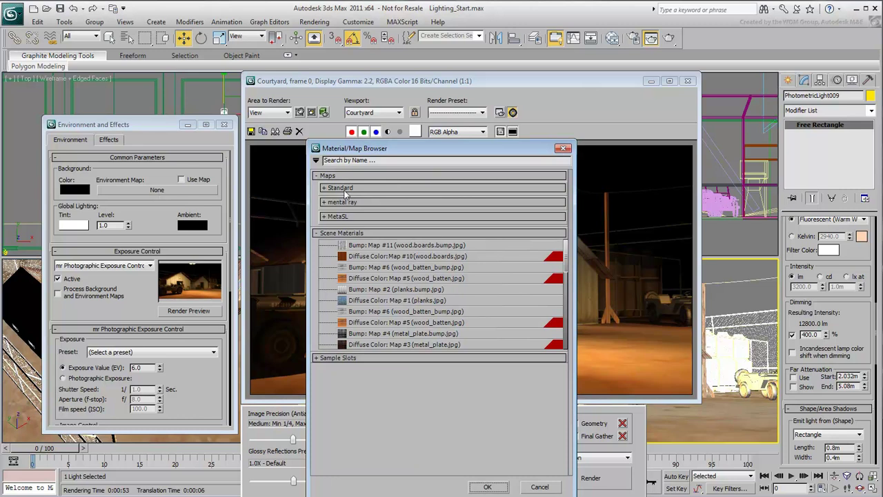
pyautogui.click(345, 190)
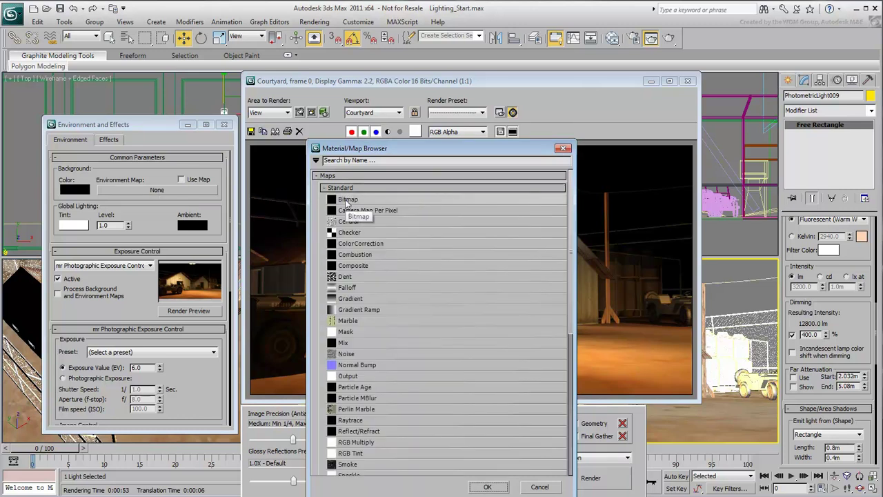
pyautogui.doubleClick(346, 200)
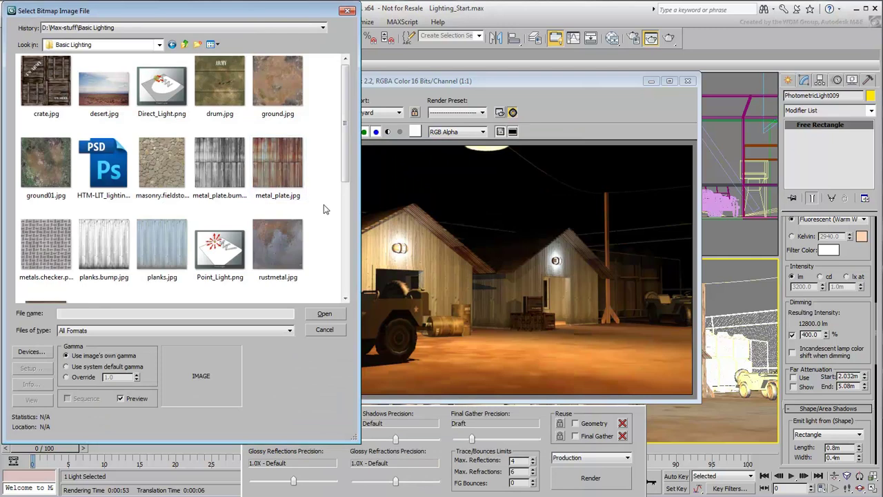
pyautogui.click(117, 104)
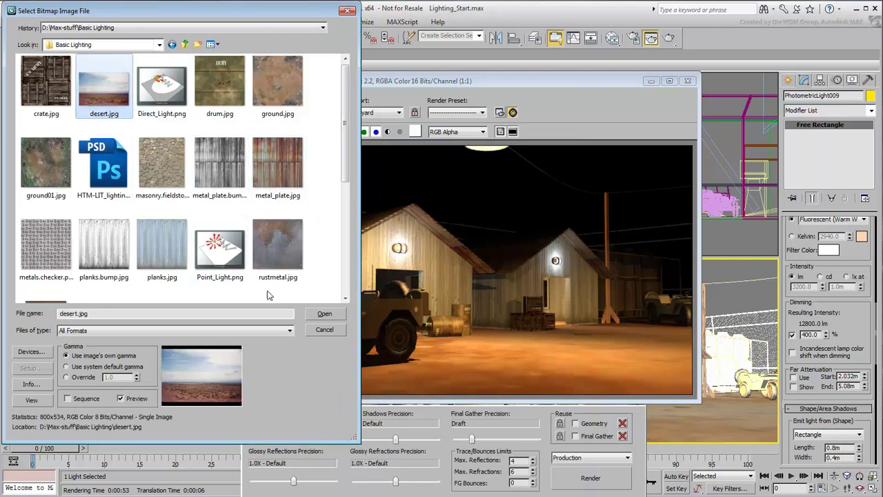
pyautogui.press('Return')
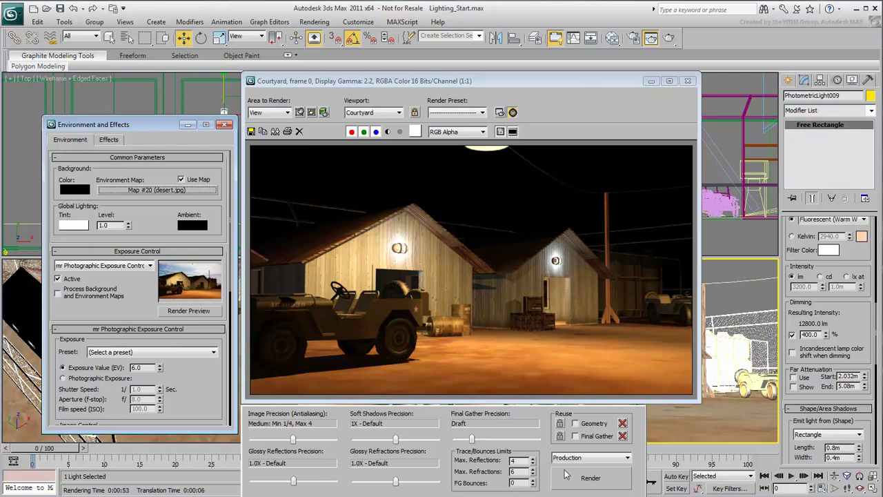
pyautogui.click(591, 477)
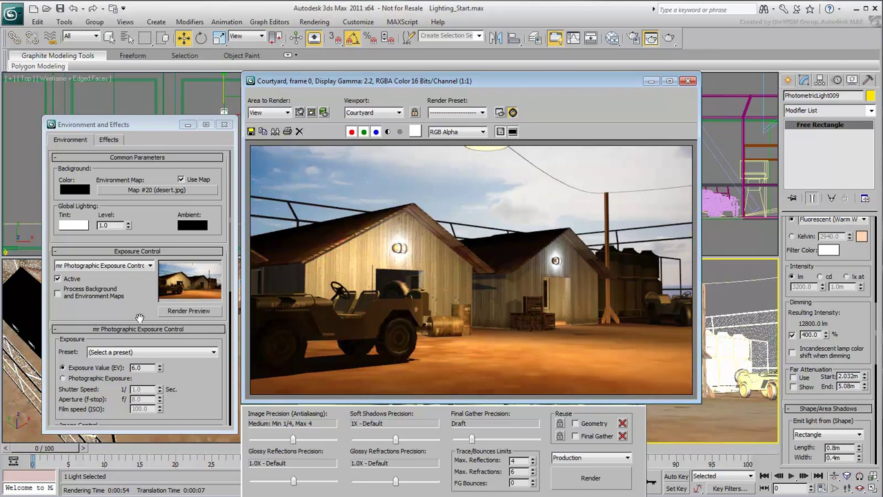
# Step: Turn on Process Background and Environment Maps in Exposure Control and re-render the Courtyard view
pyautogui.click(59, 294)
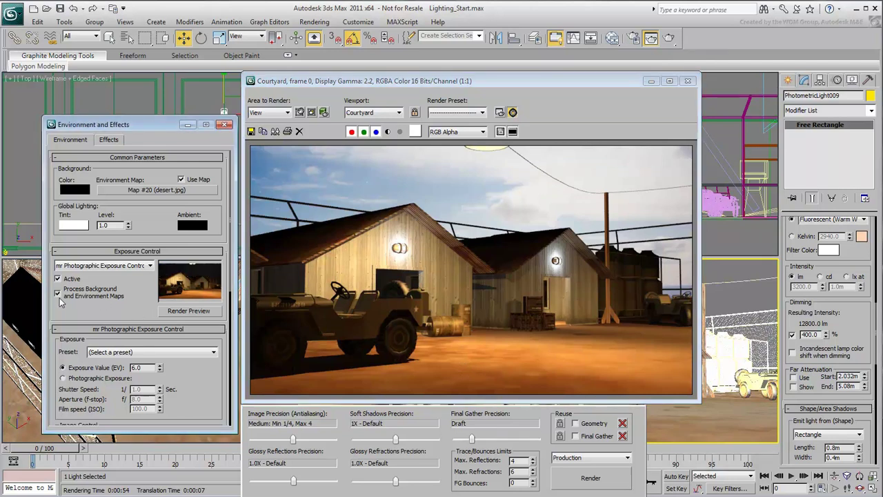
pyautogui.click(590, 478)
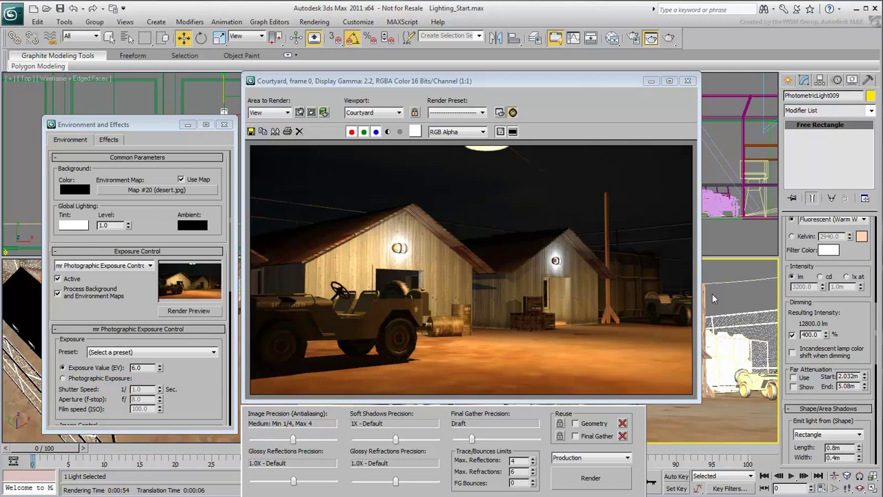
# Step: Bring the desert.jpg environment map into the Slate Material Editor as an instance
pyautogui.click(612, 37)
pyautogui.moveTo(449, 139); pyautogui.dragTo(524, 94)
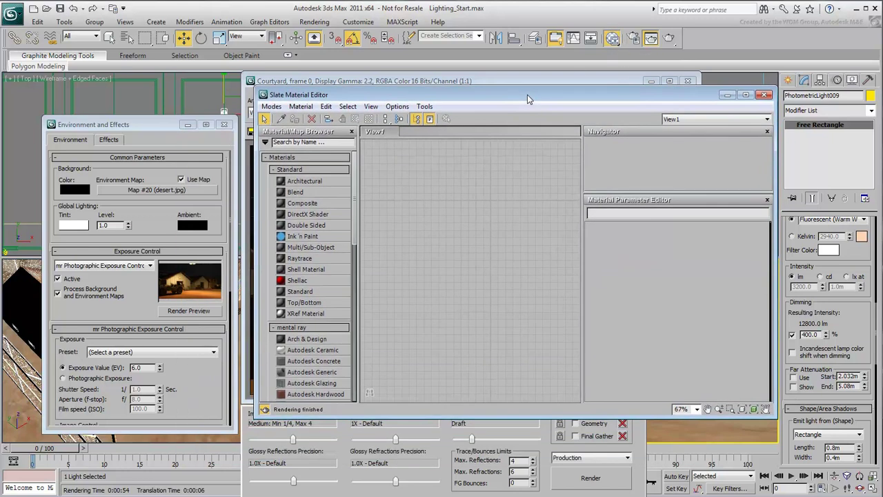
pyautogui.moveTo(141, 196); pyautogui.dragTo(448, 202)
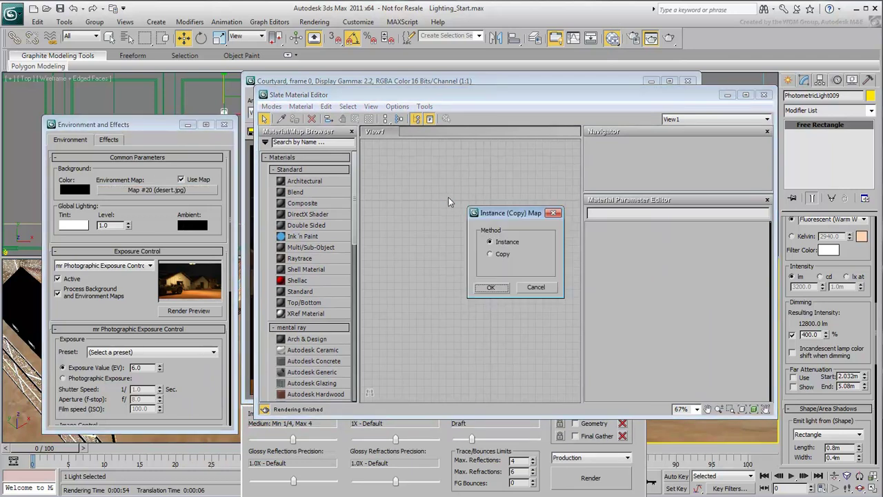
pyautogui.click(491, 286)
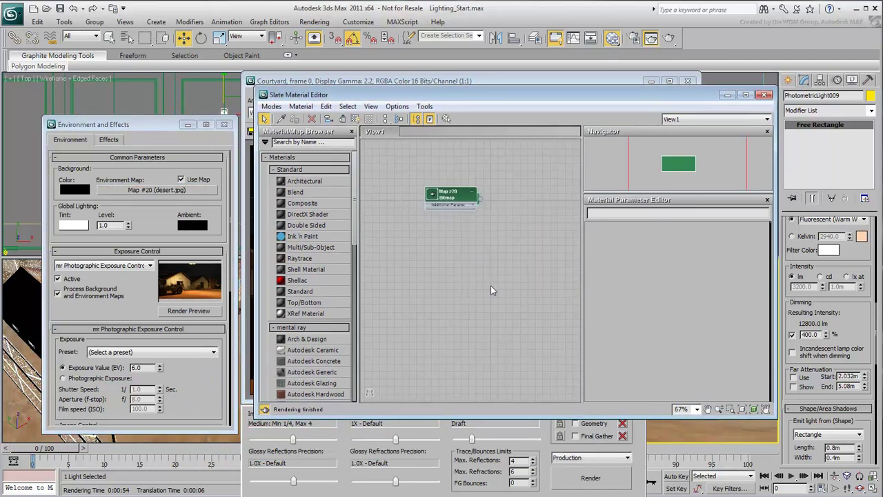
# Step: Raise the desert map's Output Amount to 3.0 and render an exposure preview
pyautogui.doubleClick(454, 202)
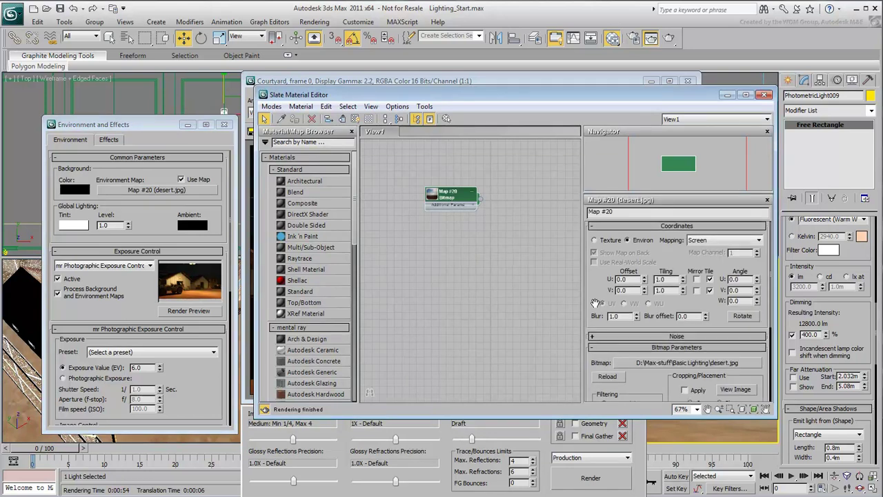
pyautogui.scroll(-5, 628, 323)
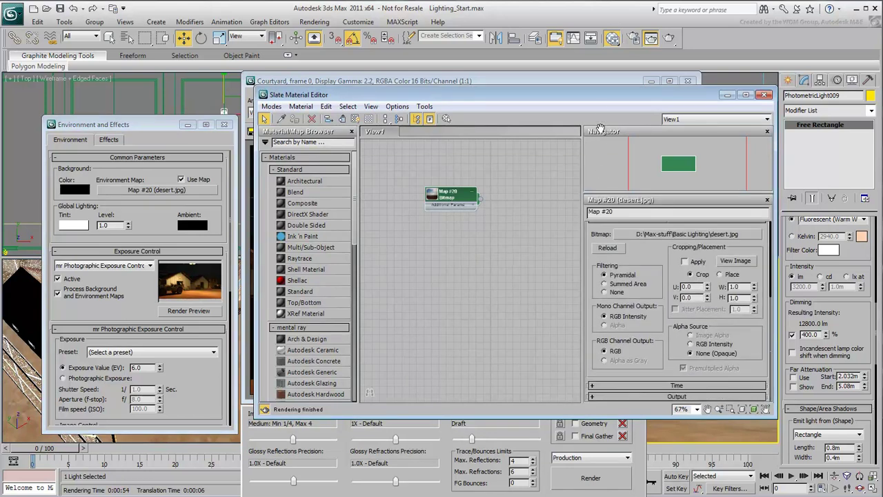
pyautogui.click(632, 398)
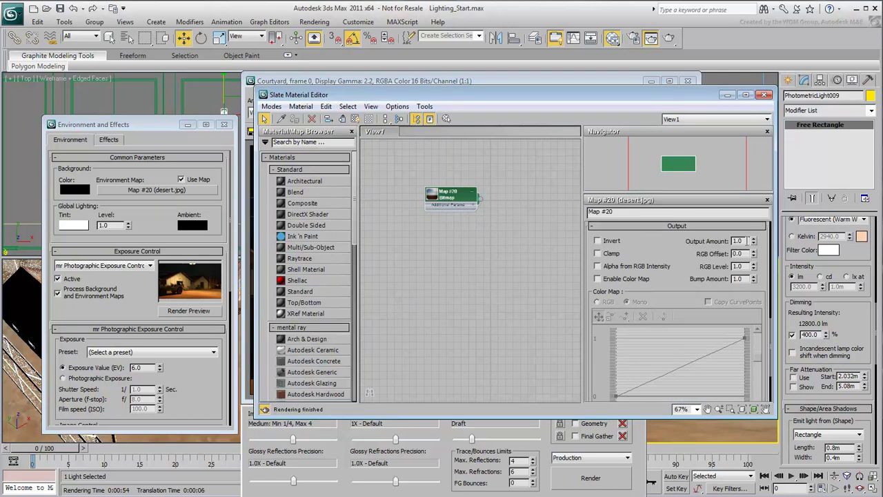
pyautogui.doubleClick(739, 240)
pyautogui.write('3')
pyautogui.press('Return')
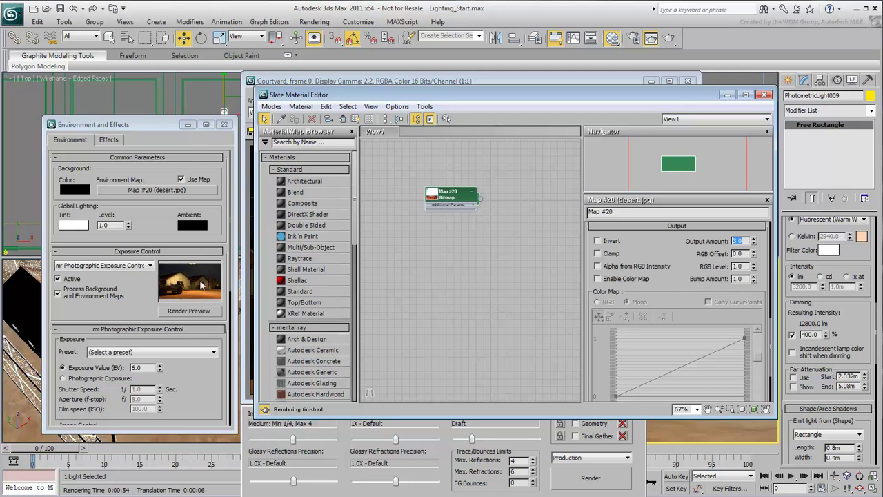
pyautogui.click(189, 310)
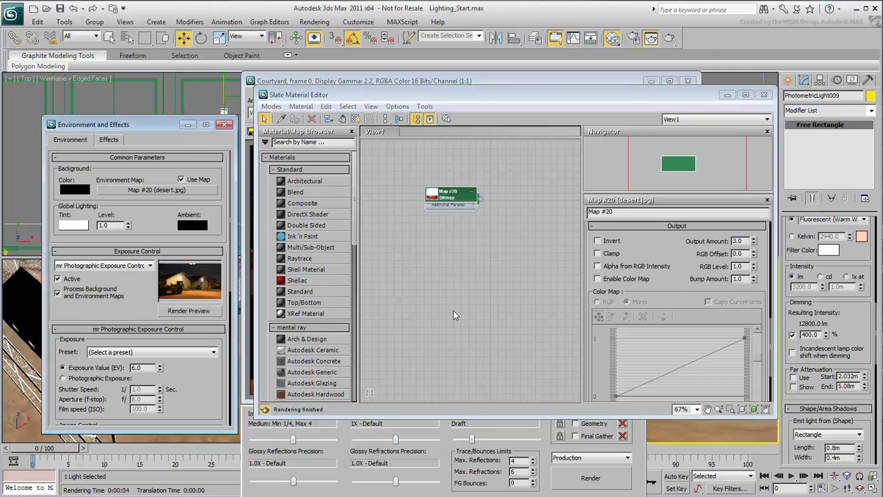
# Step: Re-render the Courtyard view with the brightened desert sky map
pyautogui.click(589, 483)
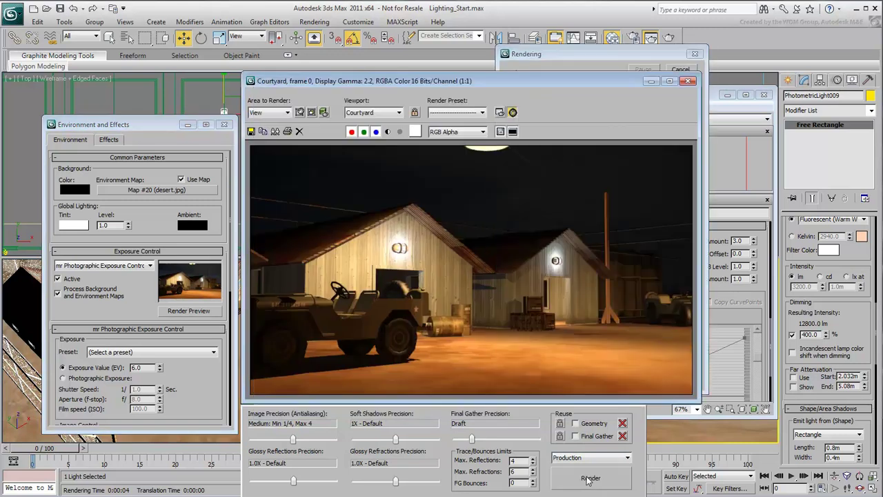